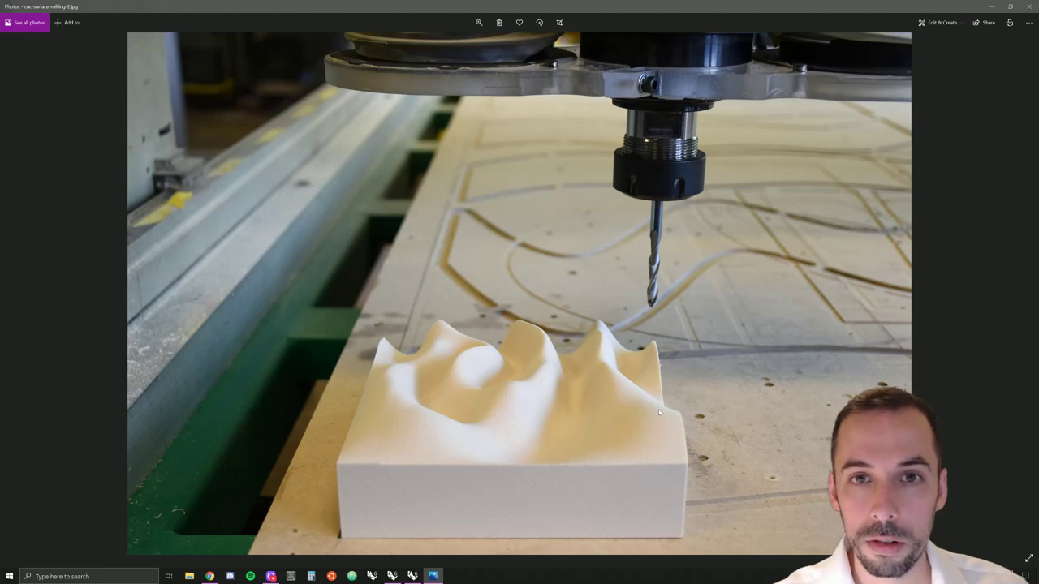
Scroll the CNC Surface Milling tutorial to its tool feeds and speeds (15000 RPM, plunge 20, cut 200)
click(210, 576)
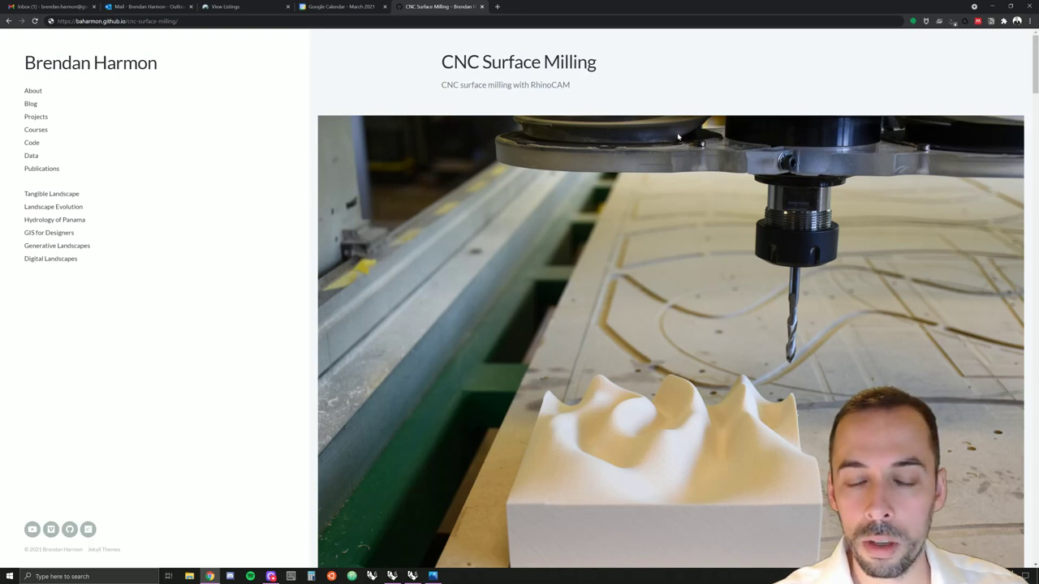
scroll(684, 180, down, 2)
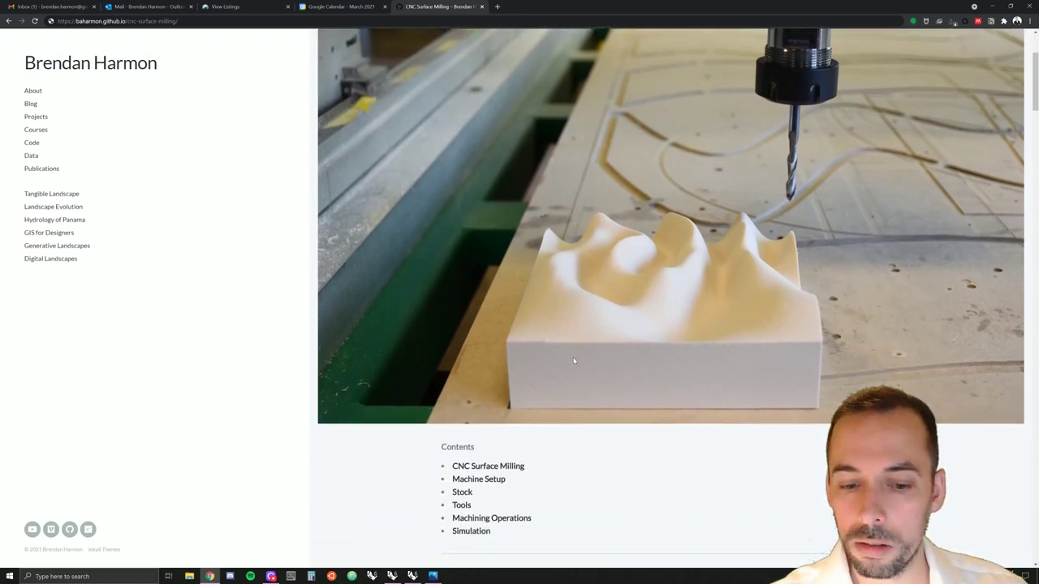
scroll(1031, 121, up, 1)
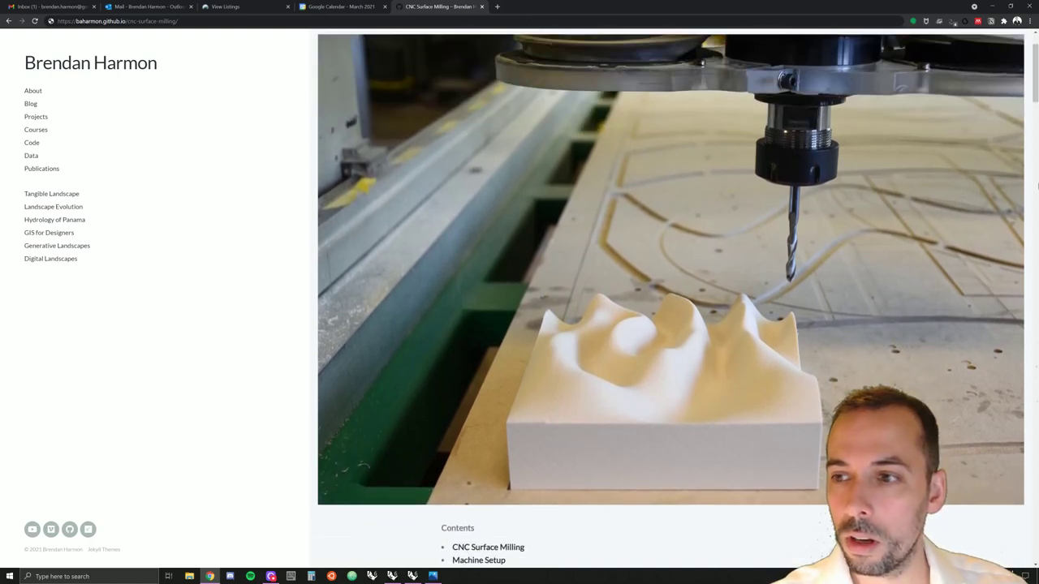
drag(1036, 95, 1036, 352)
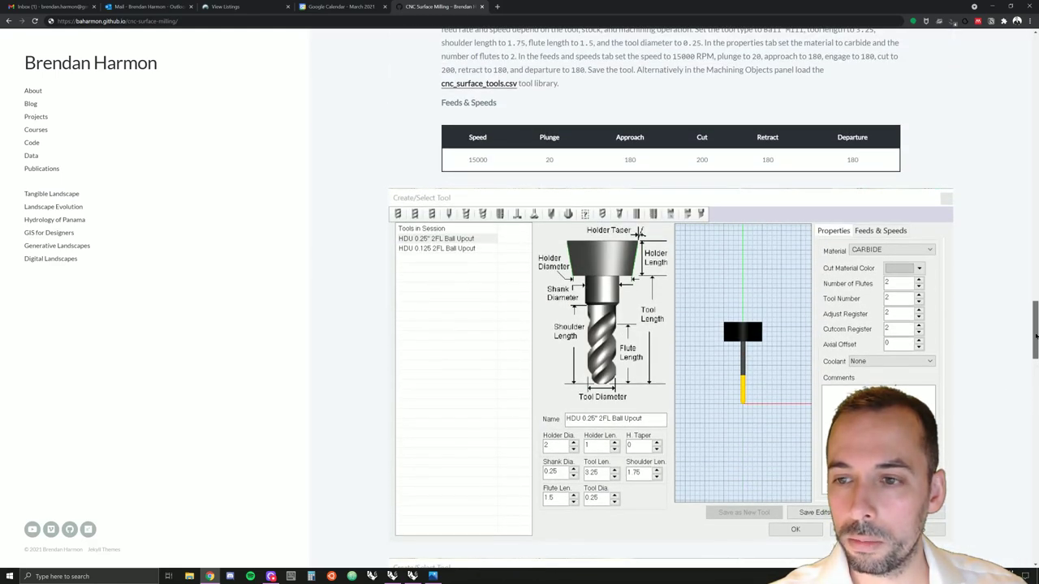
Minimize Chrome, bring up cnc-demo.3dm in Rhino, glance at the RhinoCAM 2021 menu, and select the landform surface
click(995, 7)
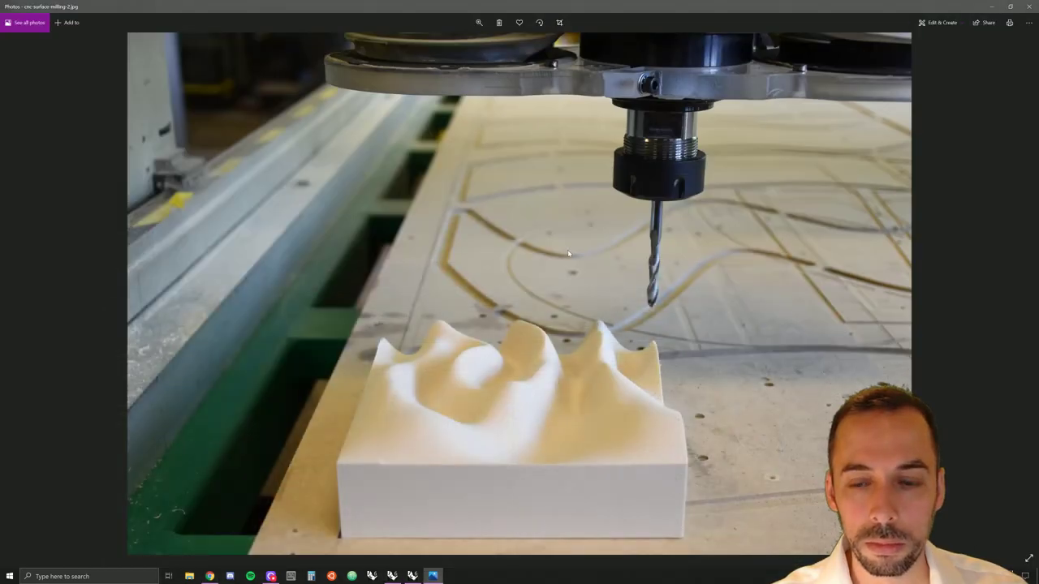
click(412, 577)
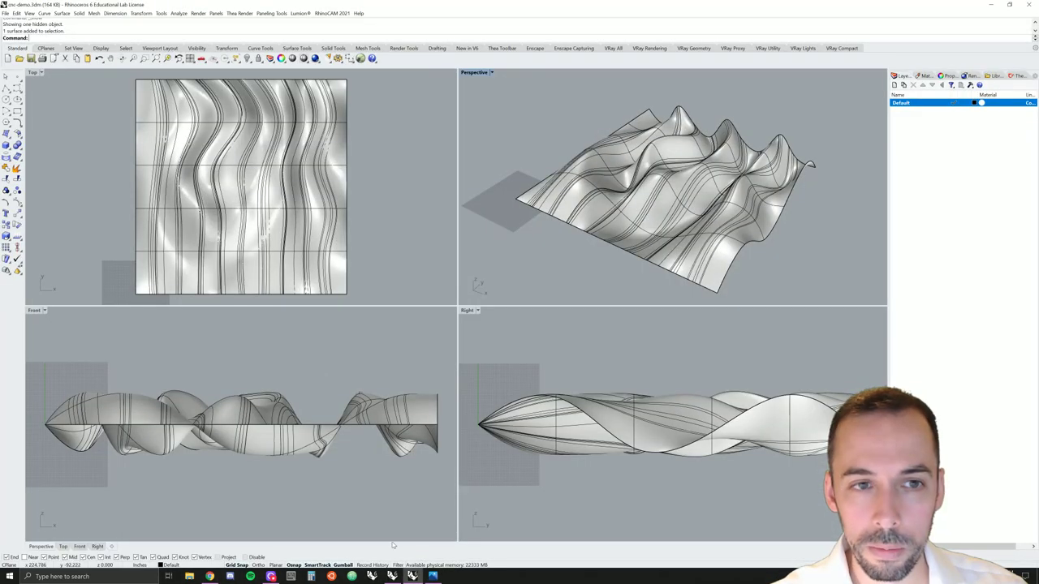
click(332, 13)
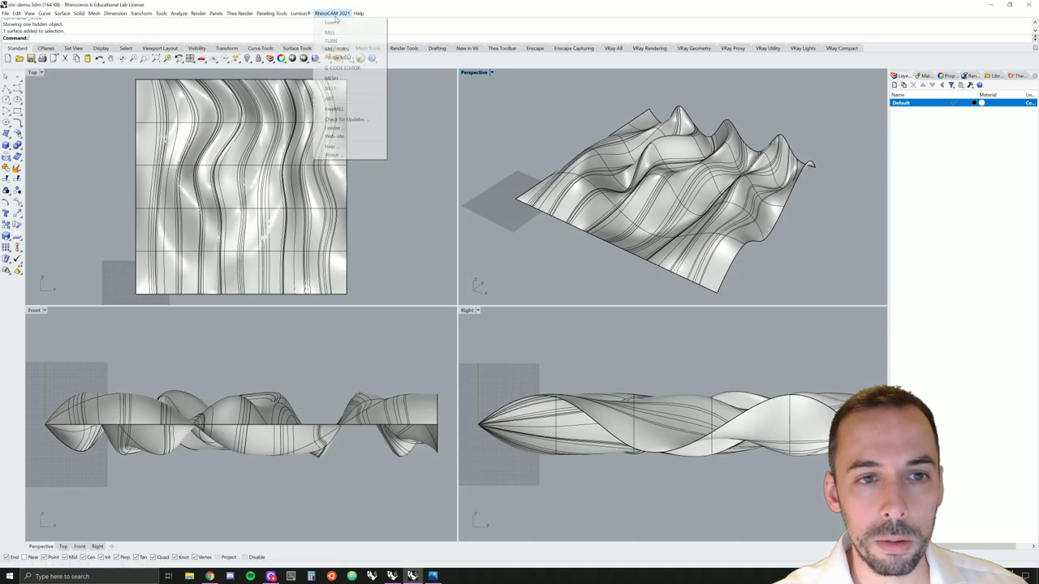
click(334, 14)
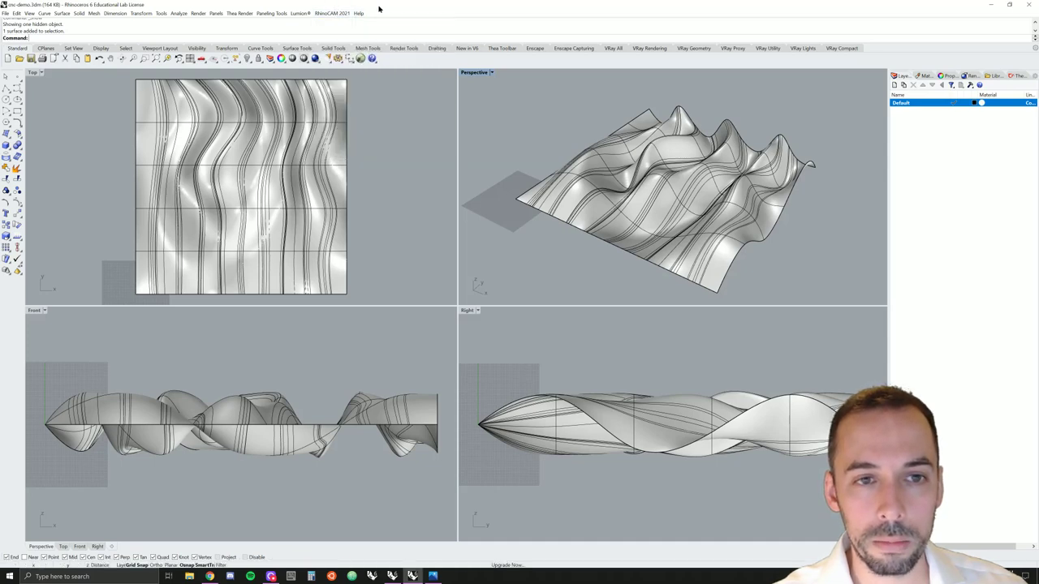
click(689, 208)
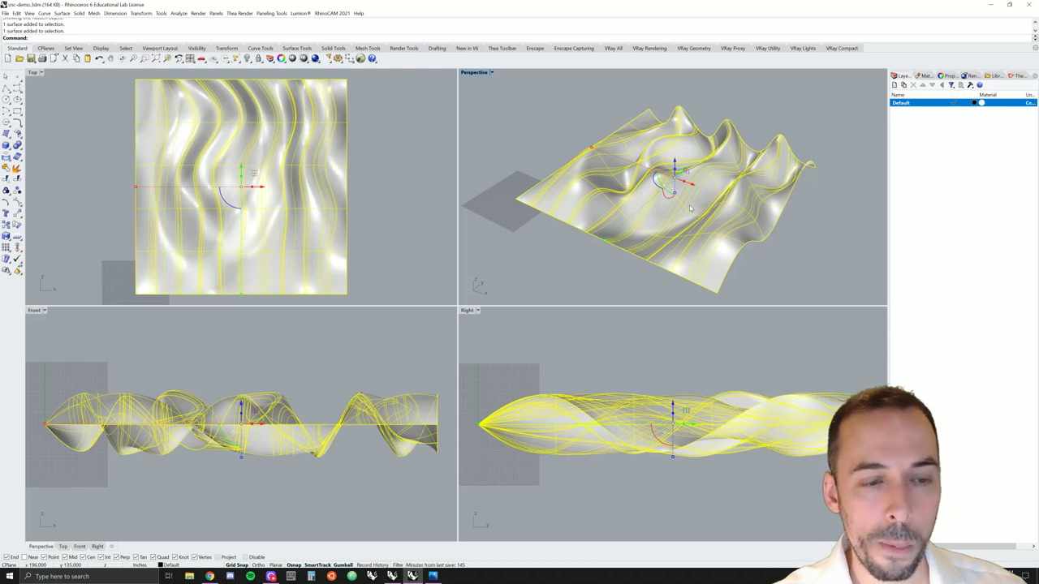
Hide the landform surface, then launch Grasshopper to review the trigonometric-landforms definition and close it
click(247, 58)
text(grasshopper)
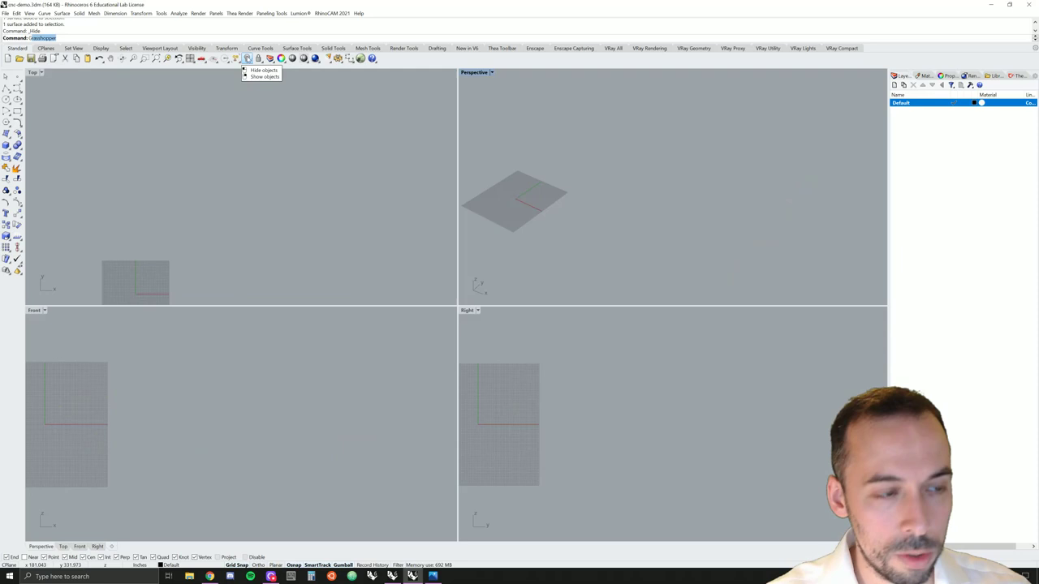
key(Return)
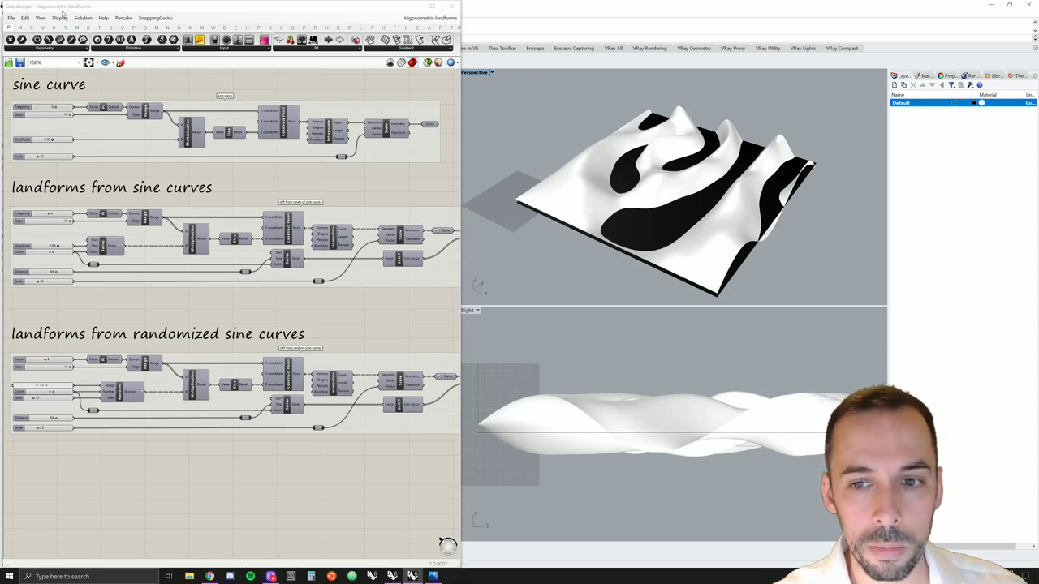
click(450, 6)
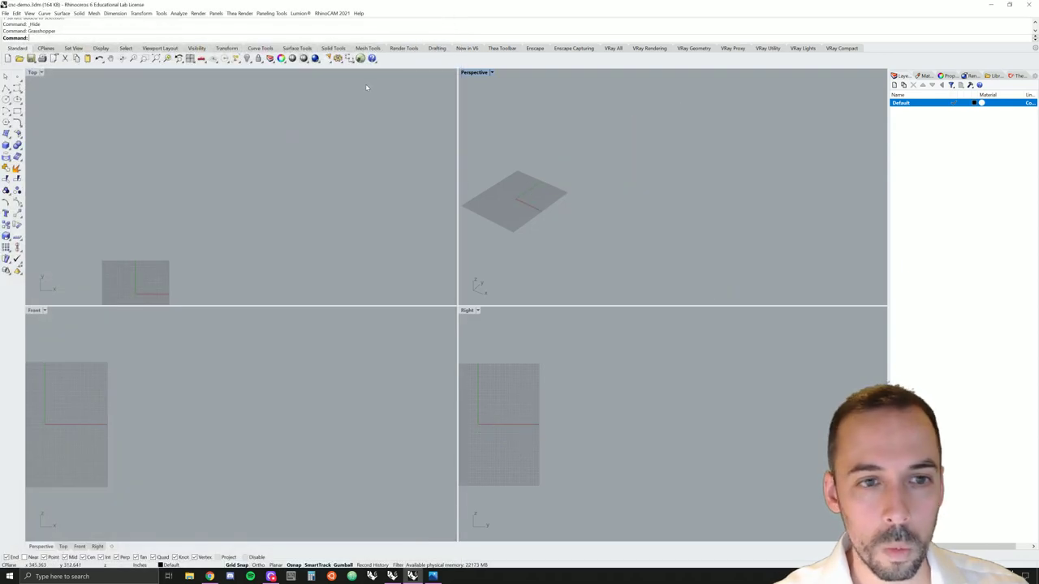
Unhide and select the surface, then measure the lower-left to lower-right corner distance: 314.159 inches
right_click(248, 59)
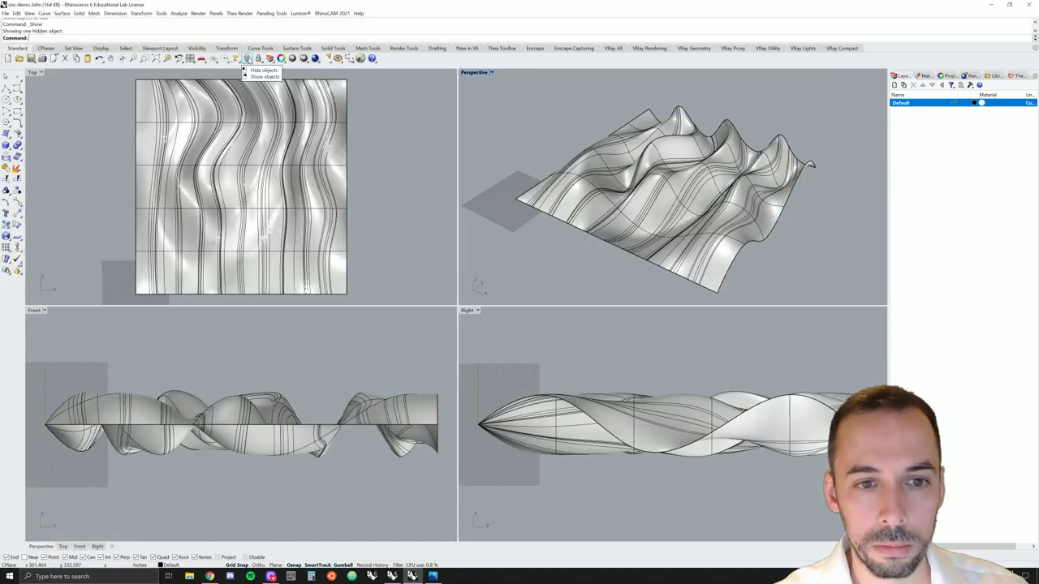
click(333, 114)
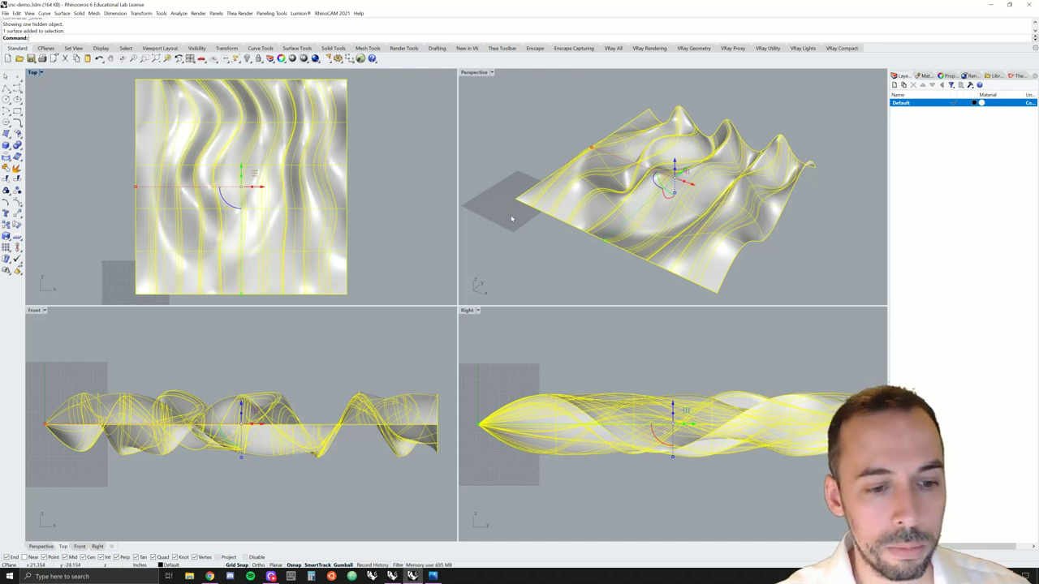
right_drag(511, 218, 514, 220)
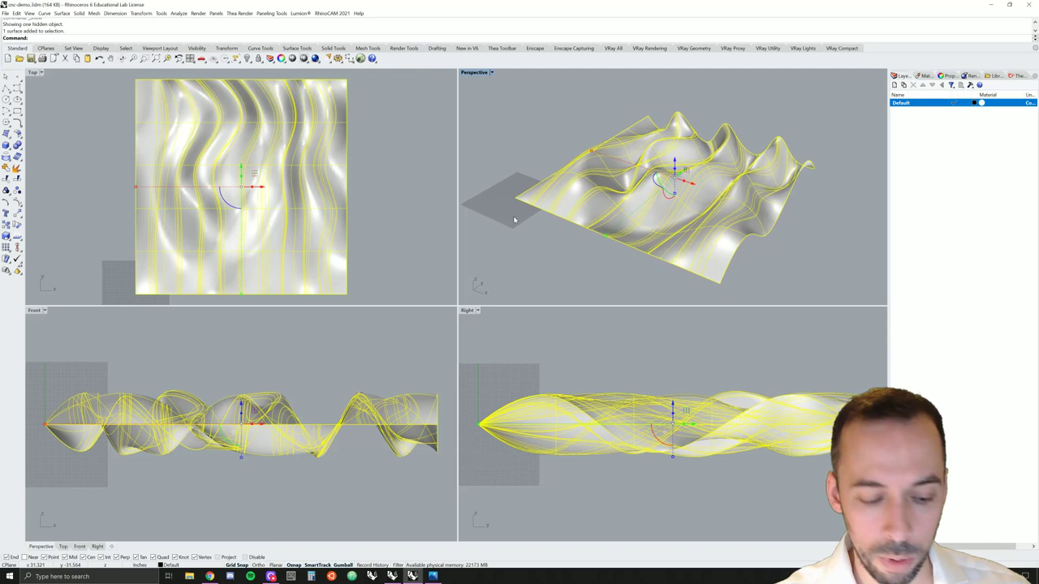
right_click(513, 221)
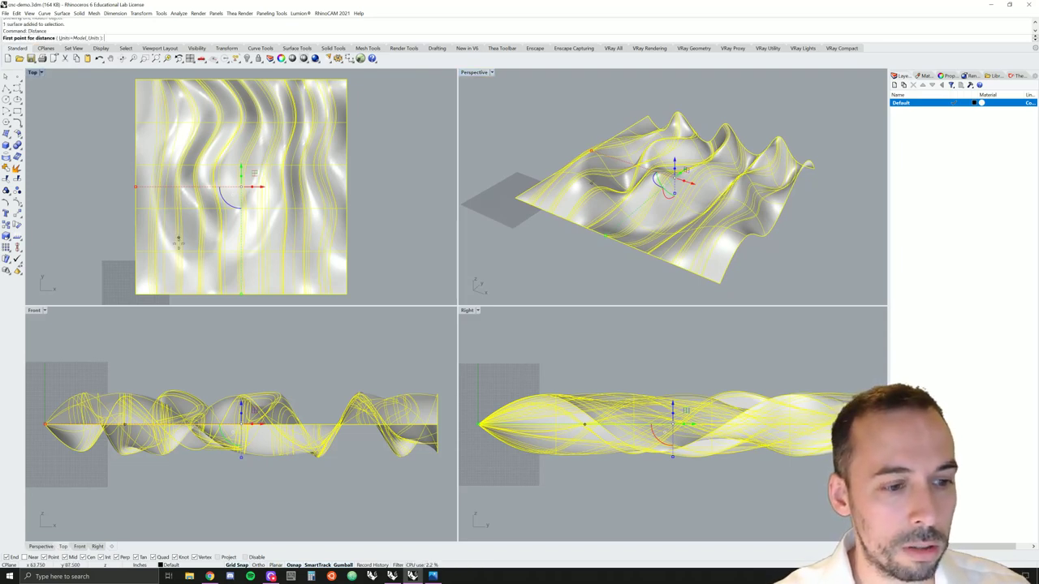
click(136, 295)
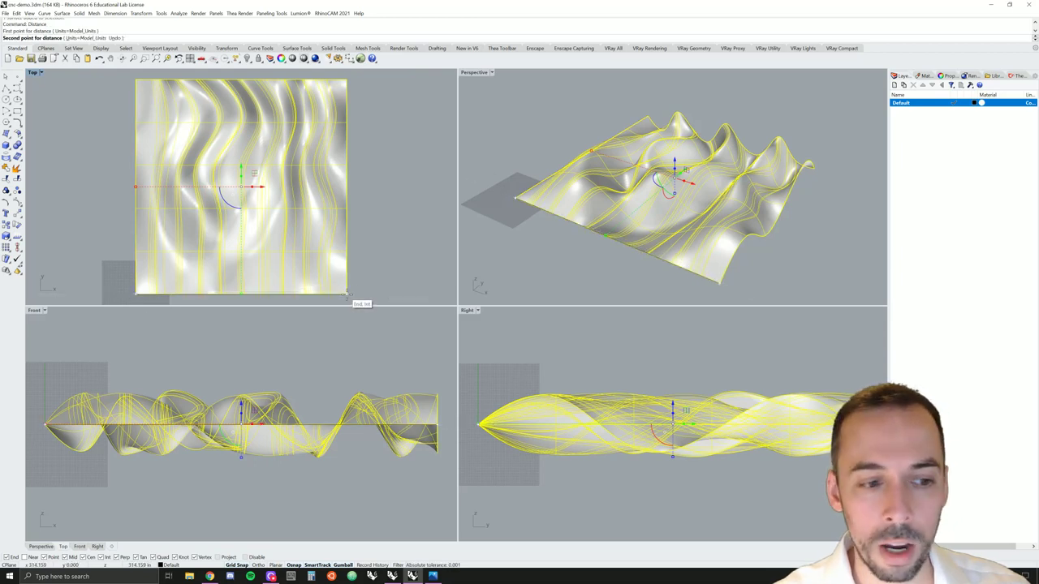
click(347, 295)
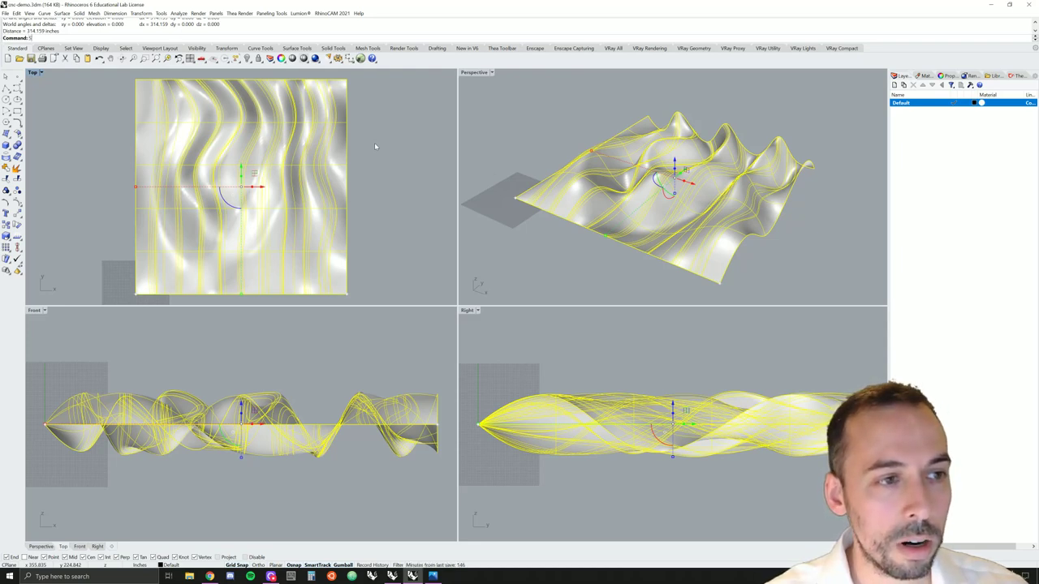
Scale the surface from its corner, using the far corner as reference, to a 6-inch width
text(scale)
key(Return)
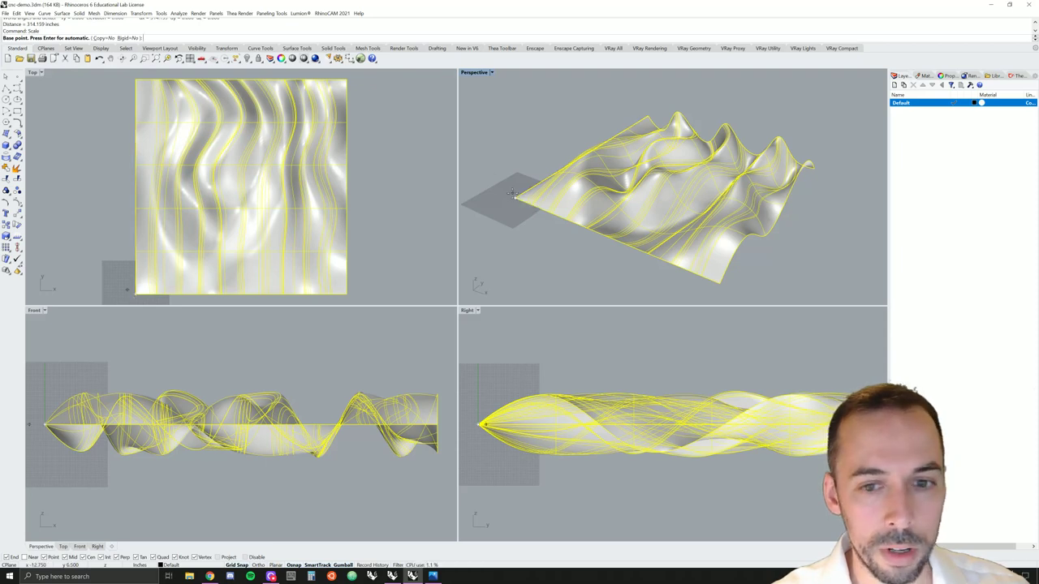
click(515, 197)
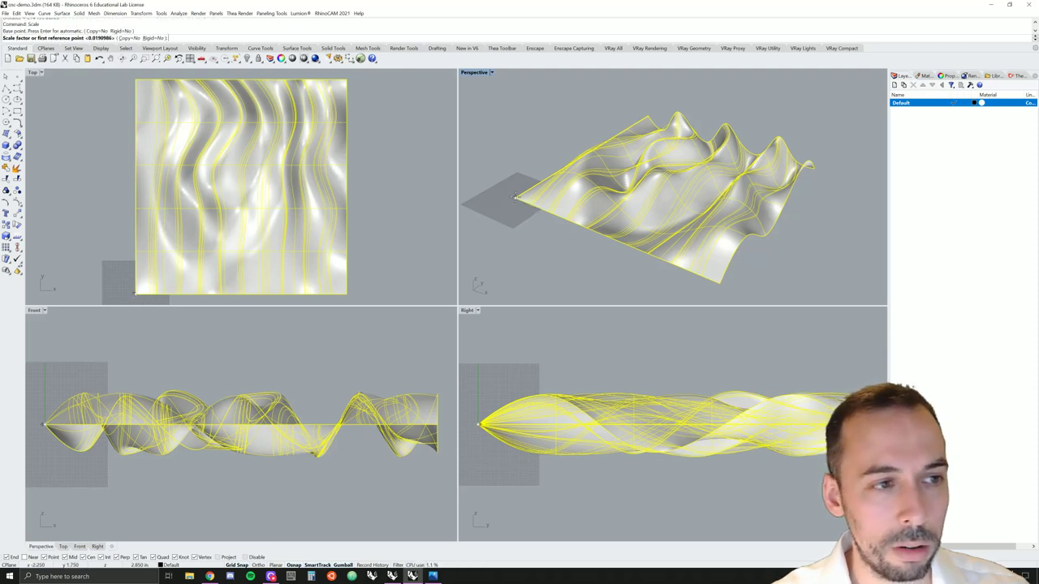
click(716, 282)
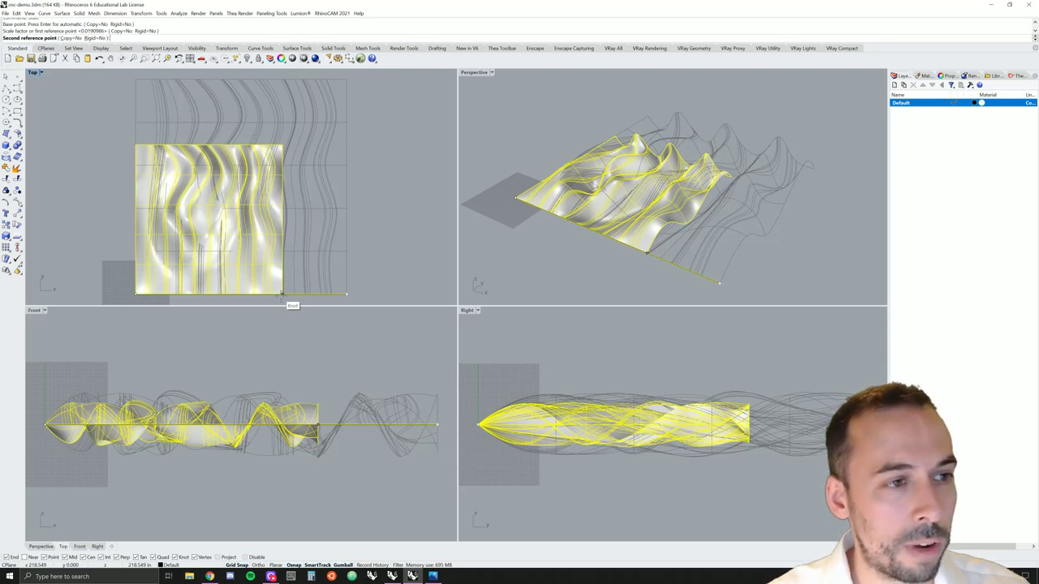
text(6)
key(Return)
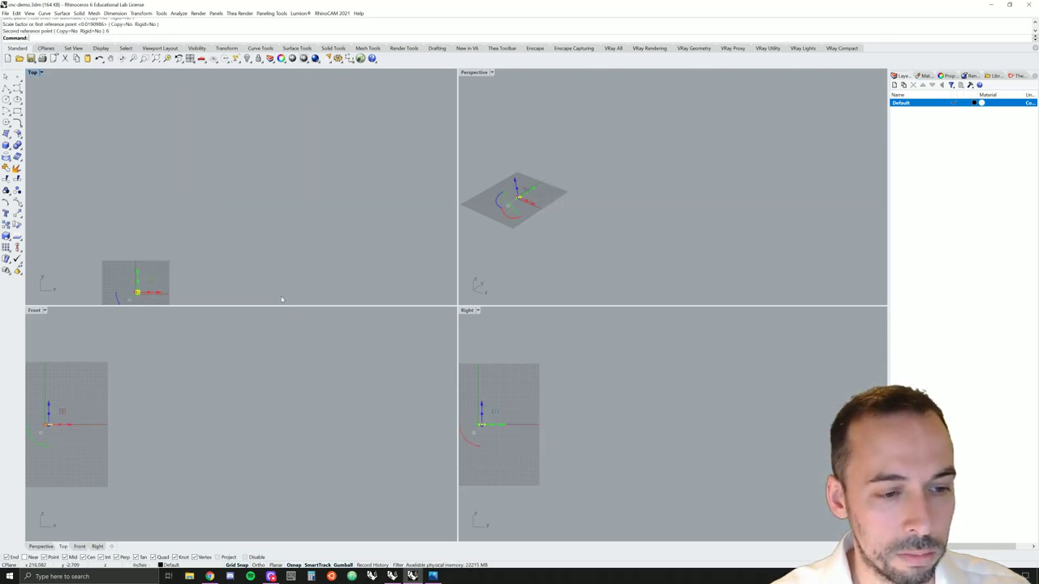
Zoom all views to the surface, then Scale1D it from the lower-left to top-left corner to 6
text(zea)
key(Return)
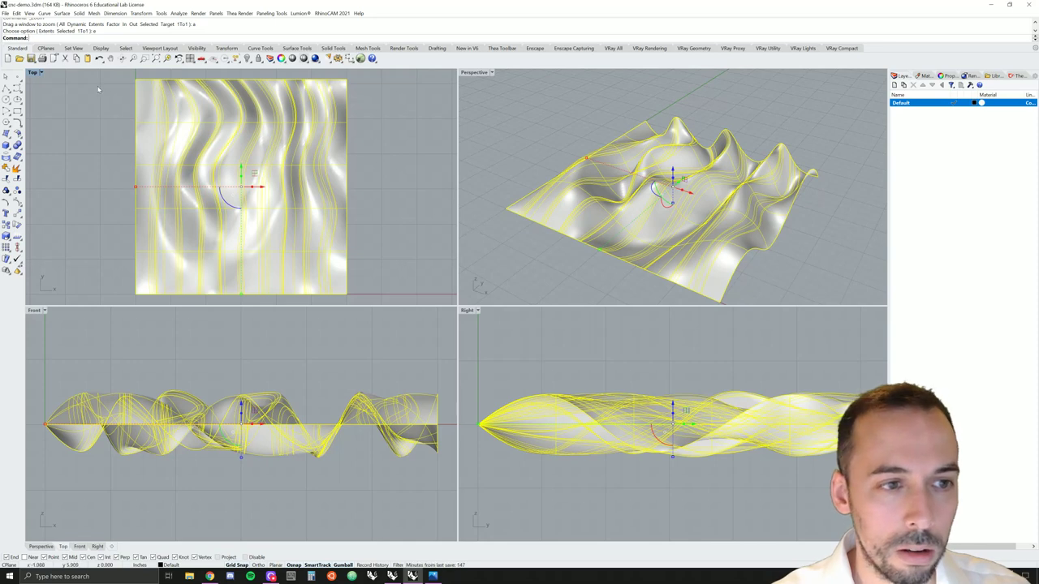
text(scale)
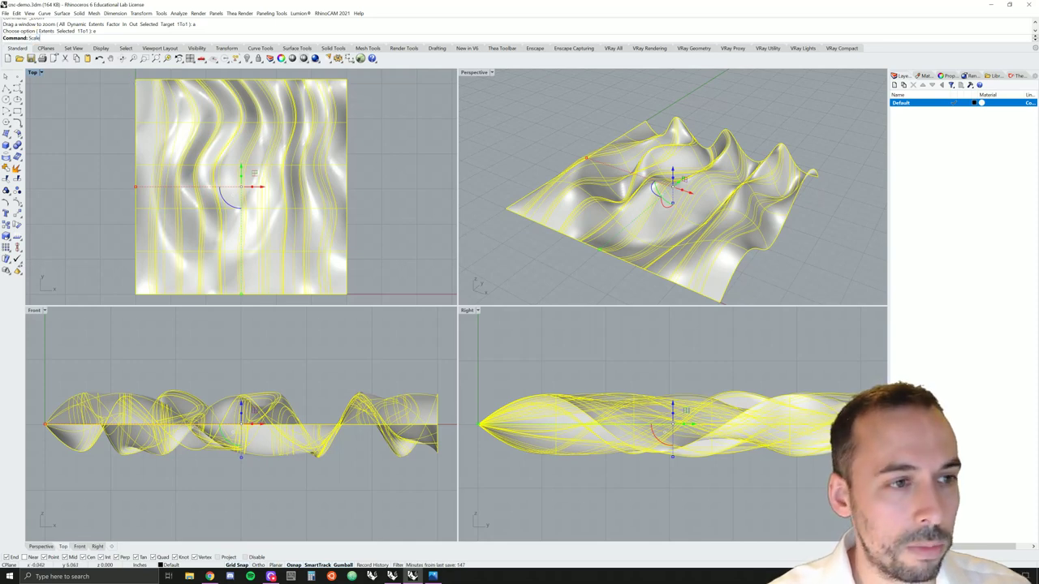
text(1d)
key(Return)
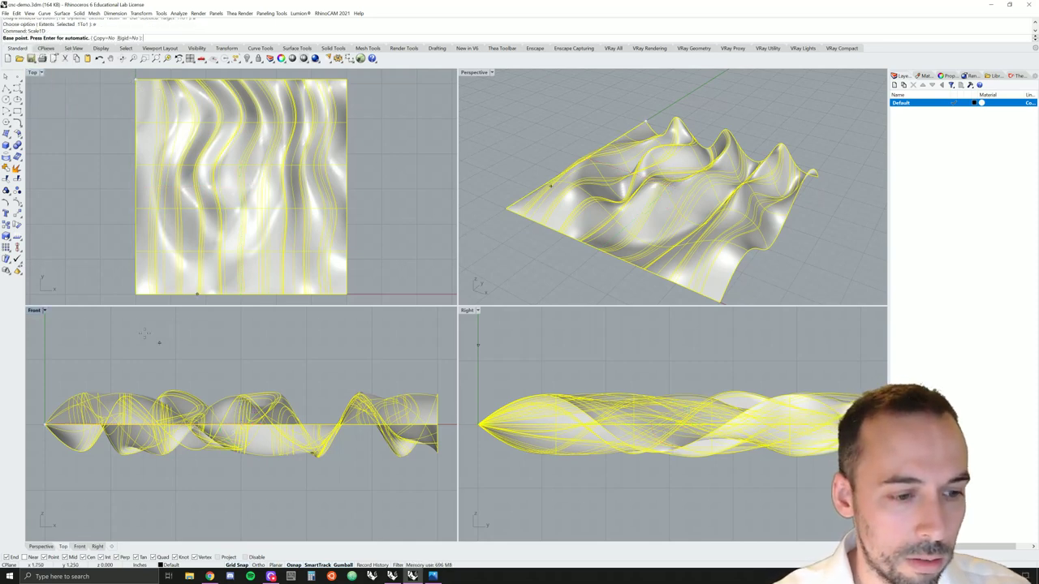
click(136, 293)
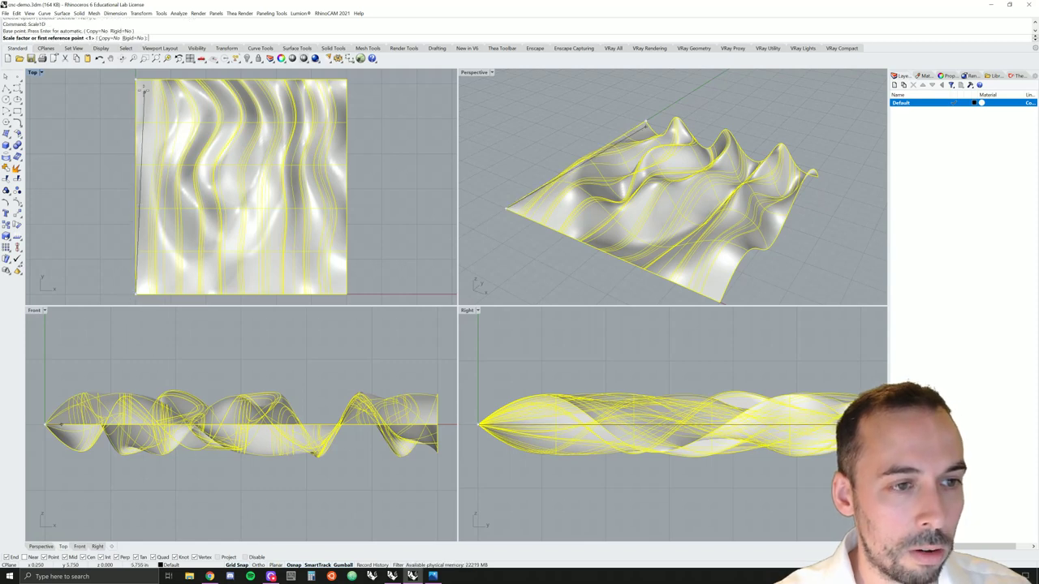
scroll(138, 84, up, 3)
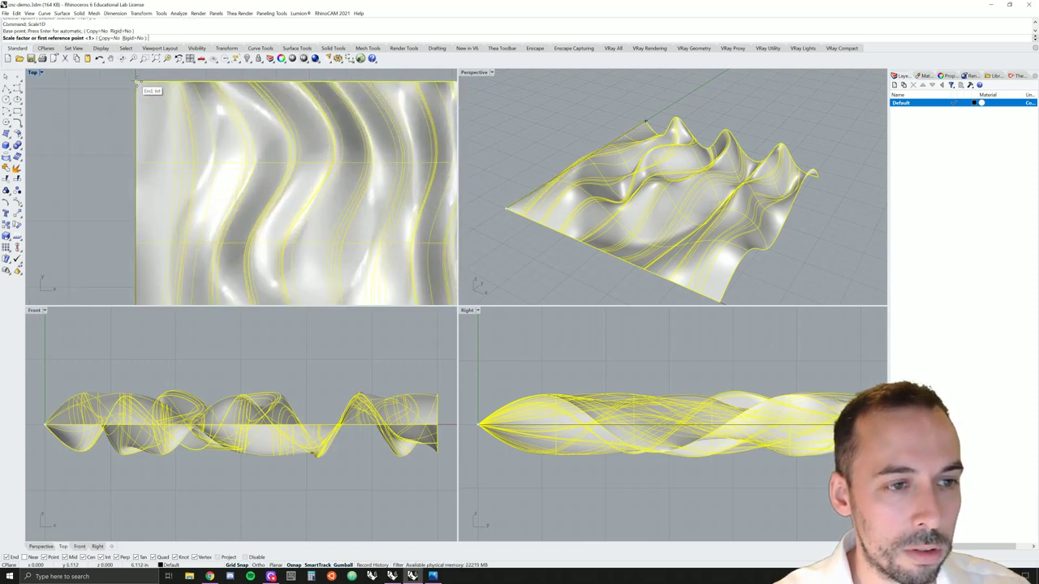
click(136, 82)
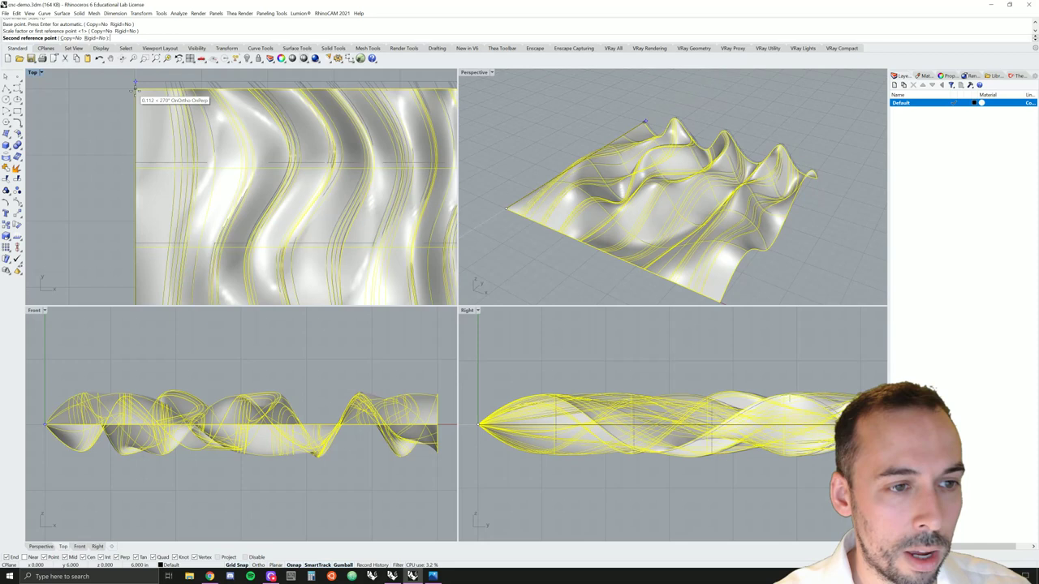
text(6)
key(Return)
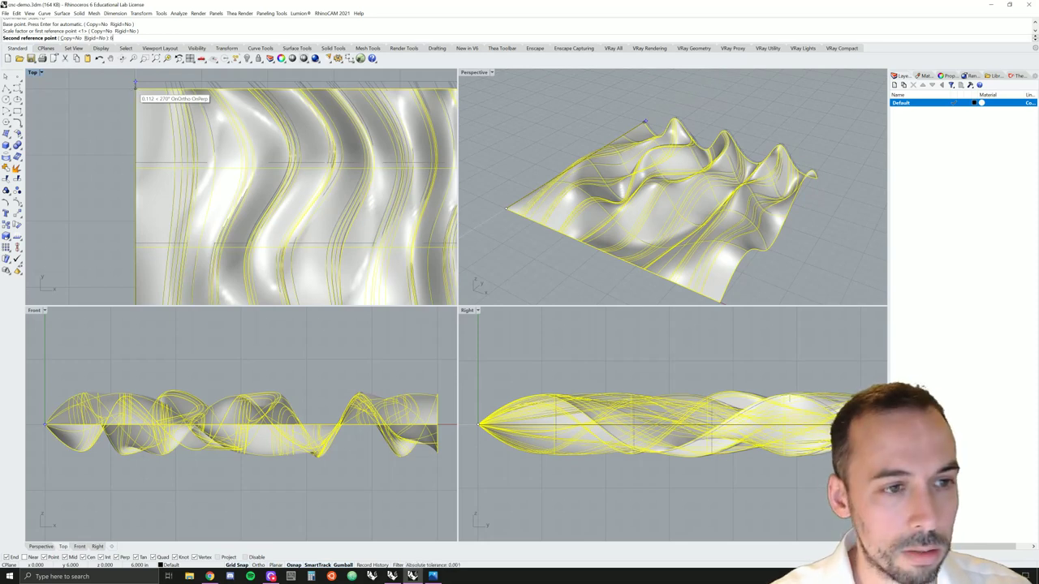
Zoom out and orbit the Perspective view around the wavy landform
scroll(214, 119, down, 3)
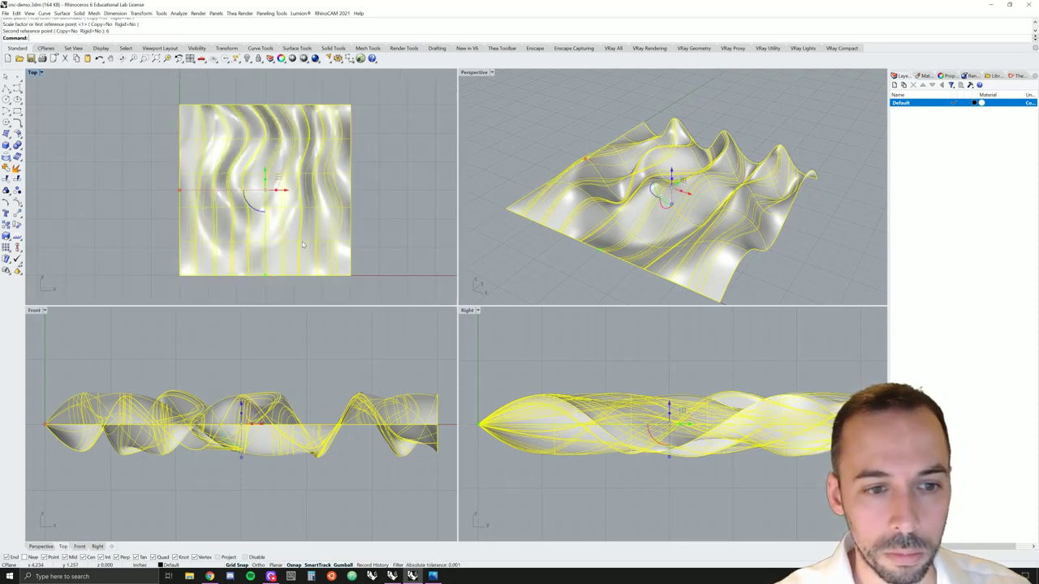
scroll(319, 232, down, 1)
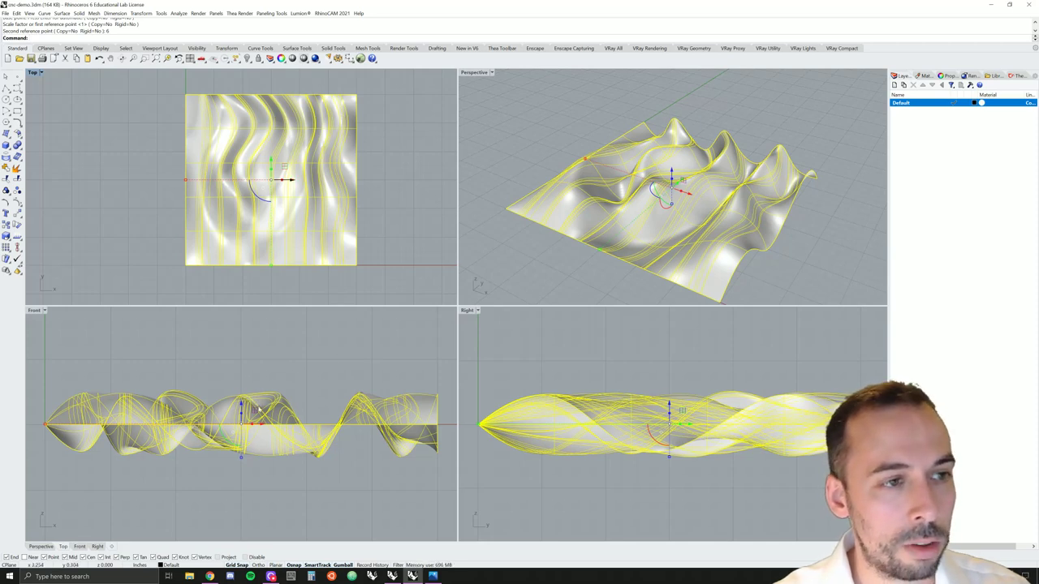
mouse_move(674, 211)
right_down()
mouse_move(691, 199)
mouse_move(711, 234)
mouse_move(600, 247)
mouse_move(633, 228)
right_up()
Deselect the surface and launch the RhinoCAM 2021 MILL module
key(Escape)
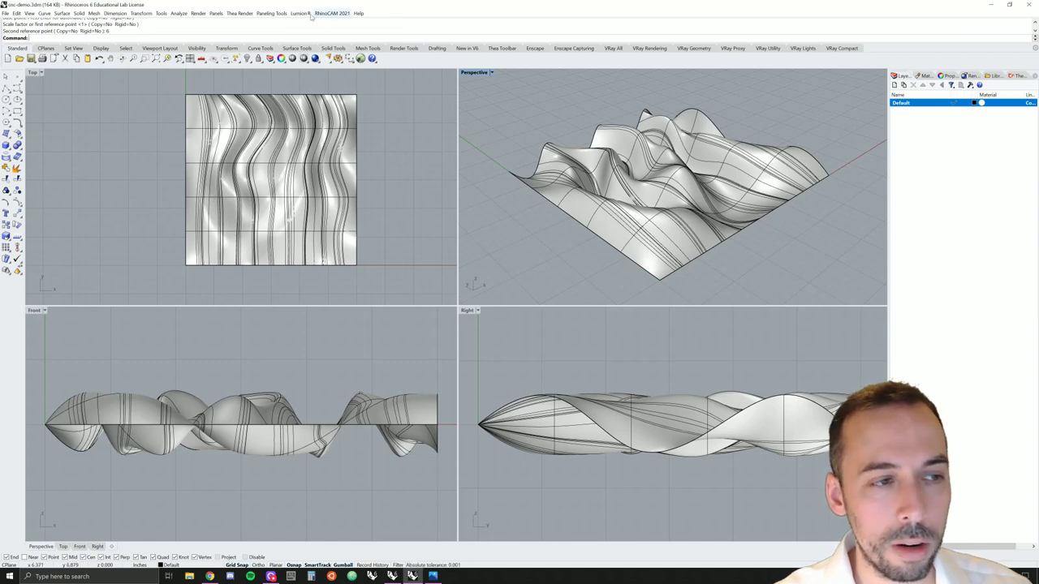
click(339, 14)
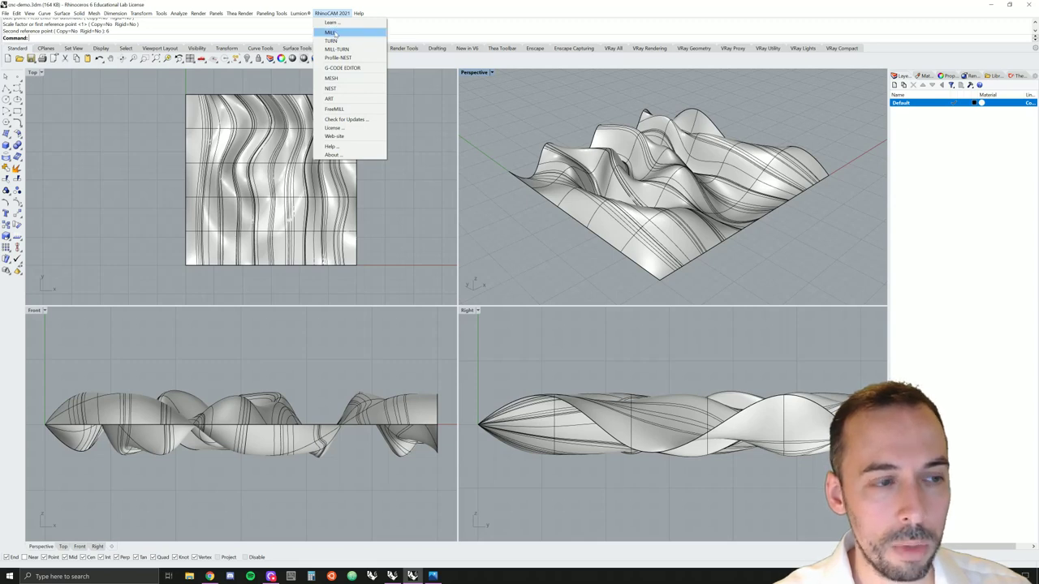
click(335, 33)
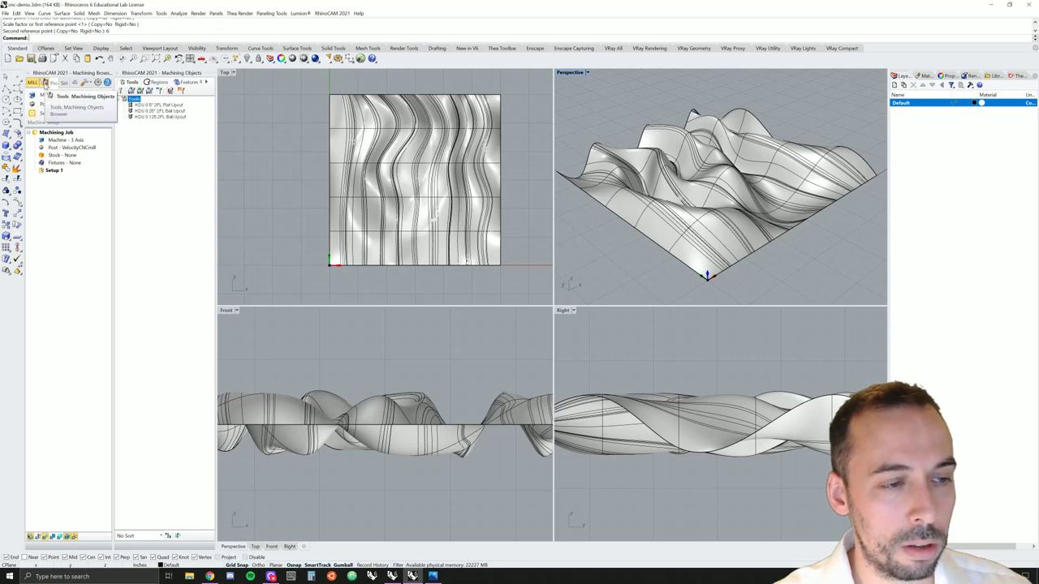
Toggle the Machining Objects panel off and on, then widen both browser panels
click(45, 83)
click(45, 84)
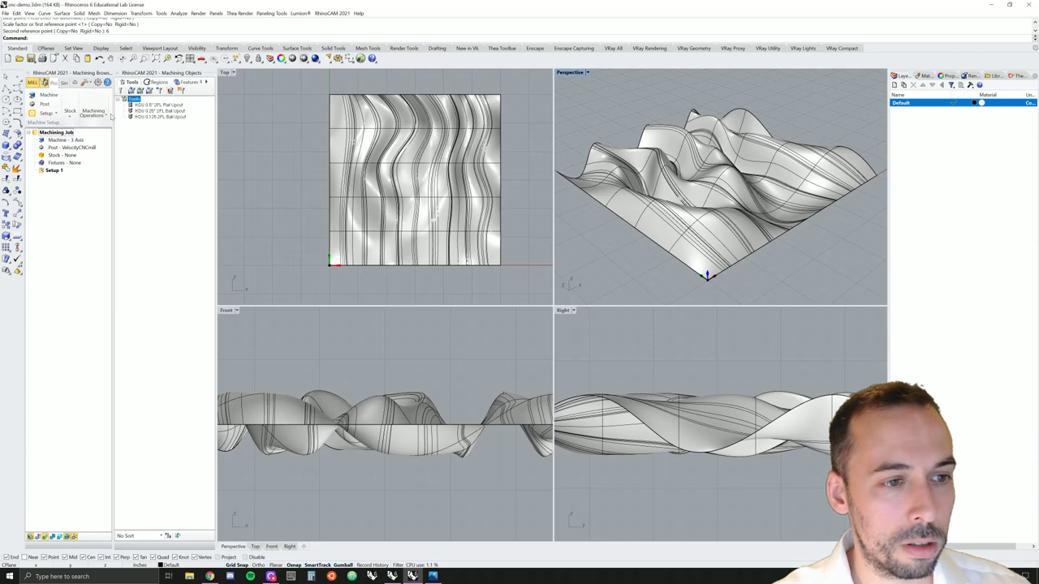
drag(113, 113, 135, 114)
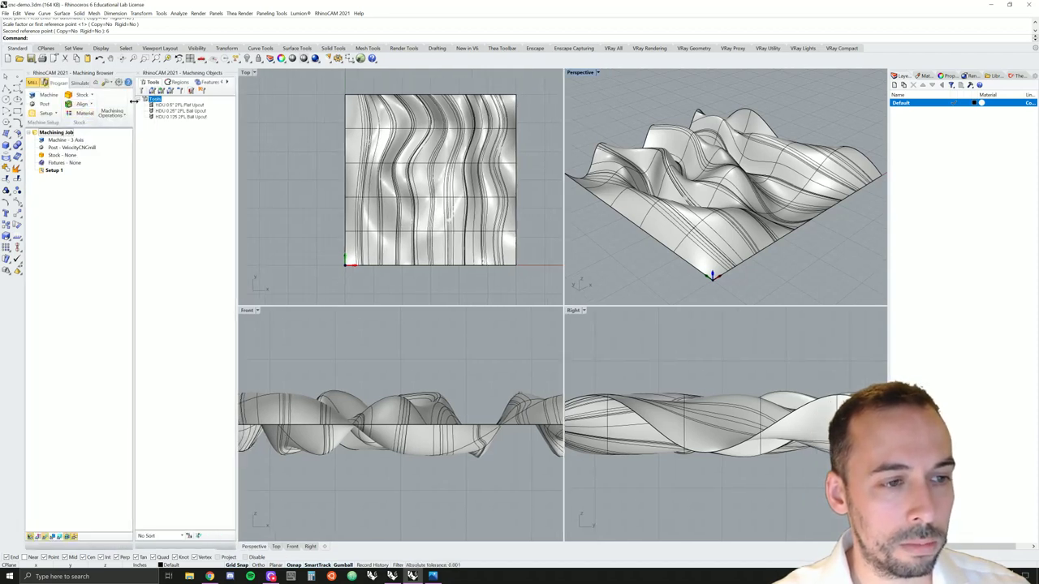
drag(134, 100, 139, 100)
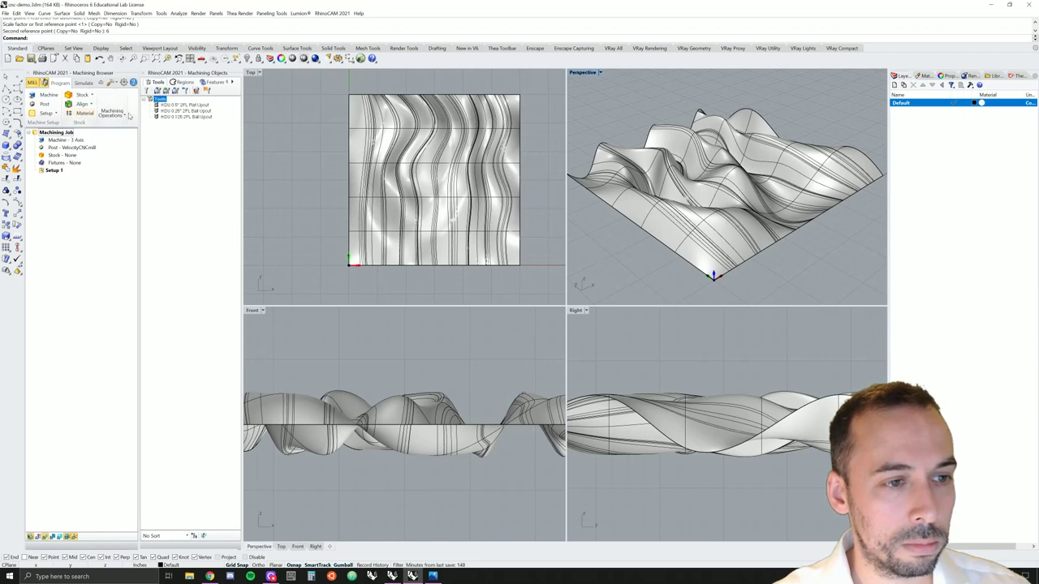
click(47, 96)
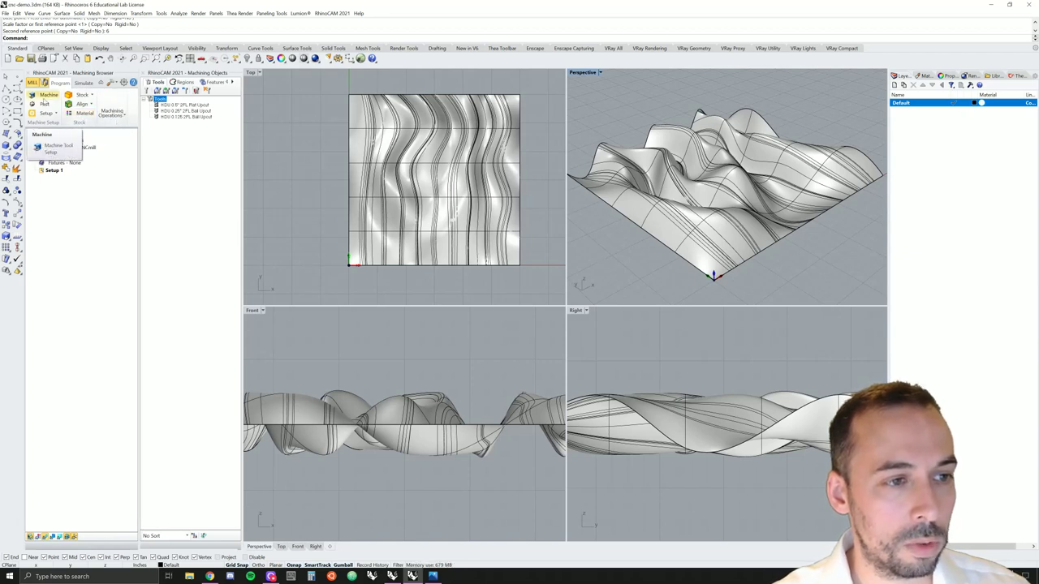
click(59, 148)
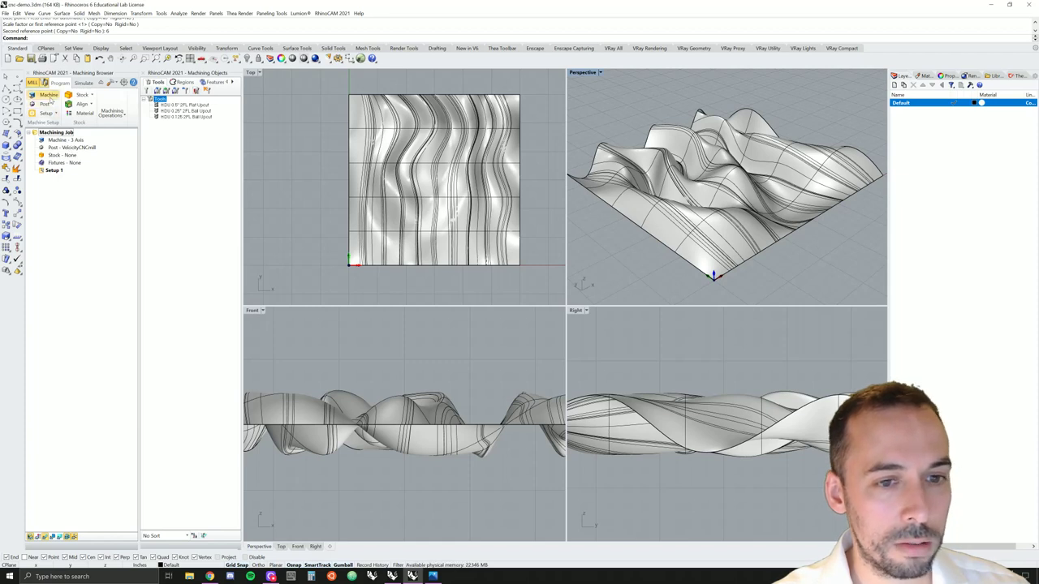
click(50, 97)
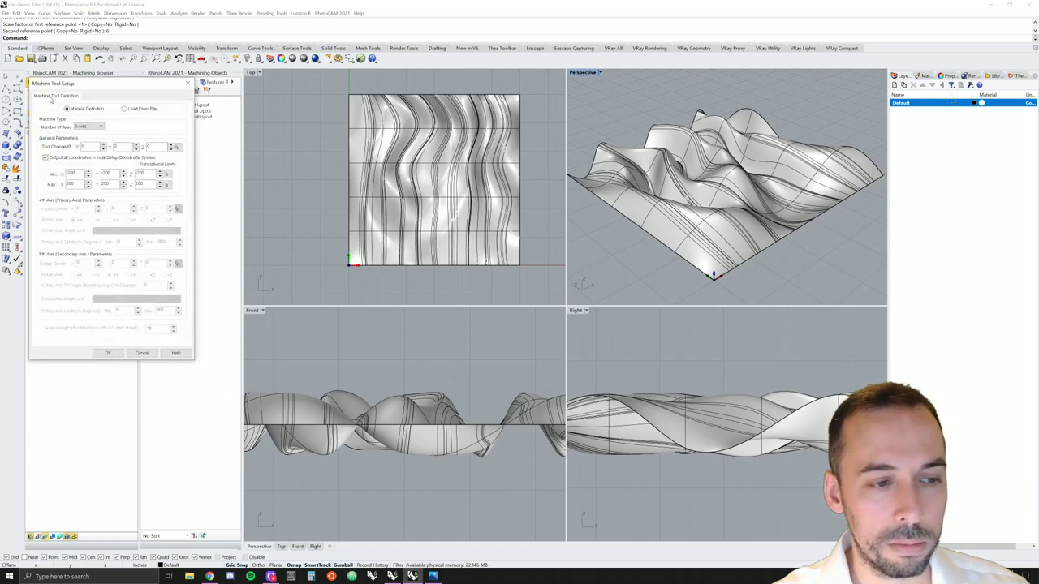
click(119, 354)
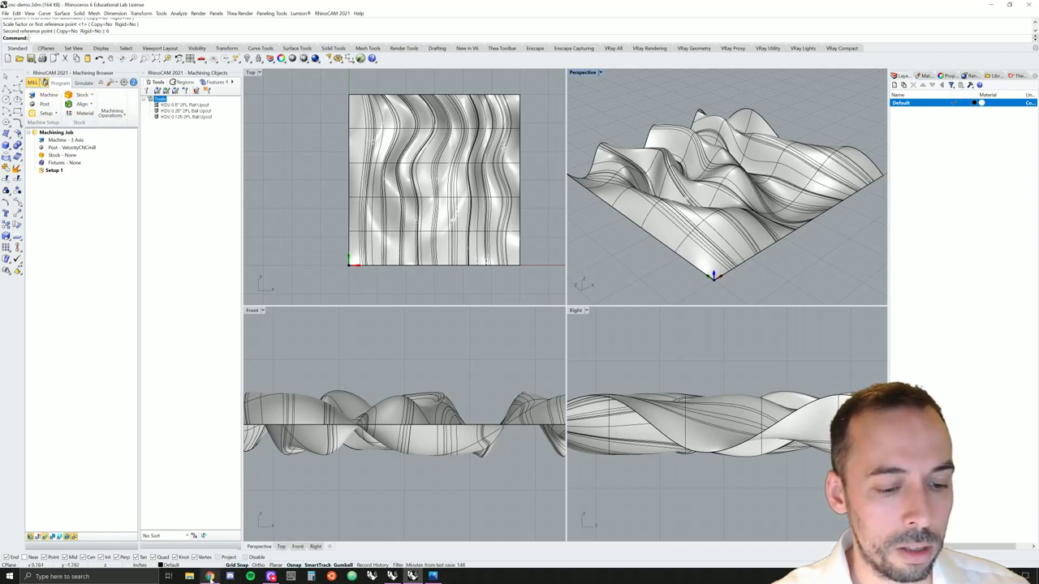
mouse_move(210, 577)
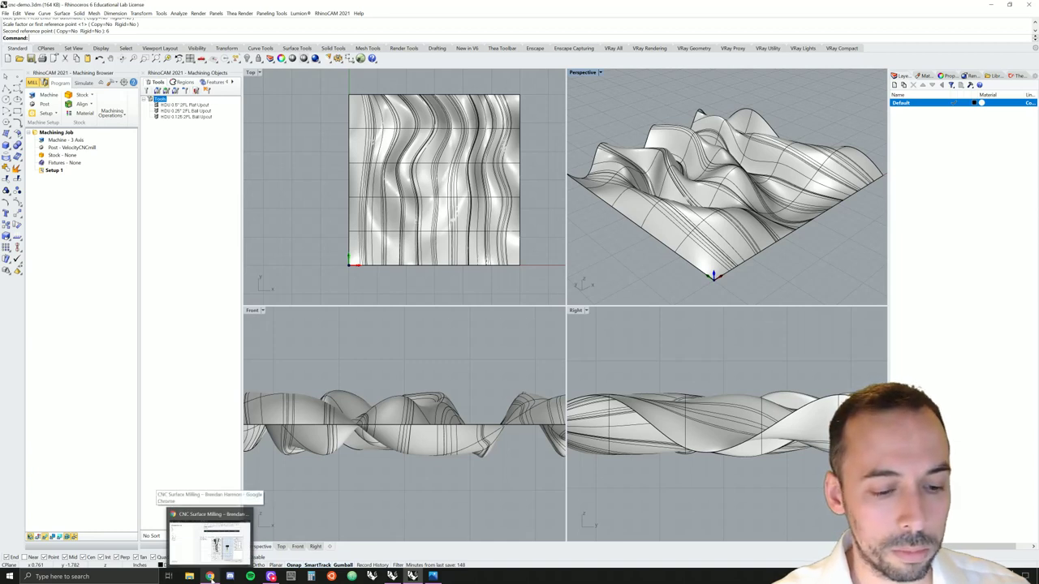
click(69, 140)
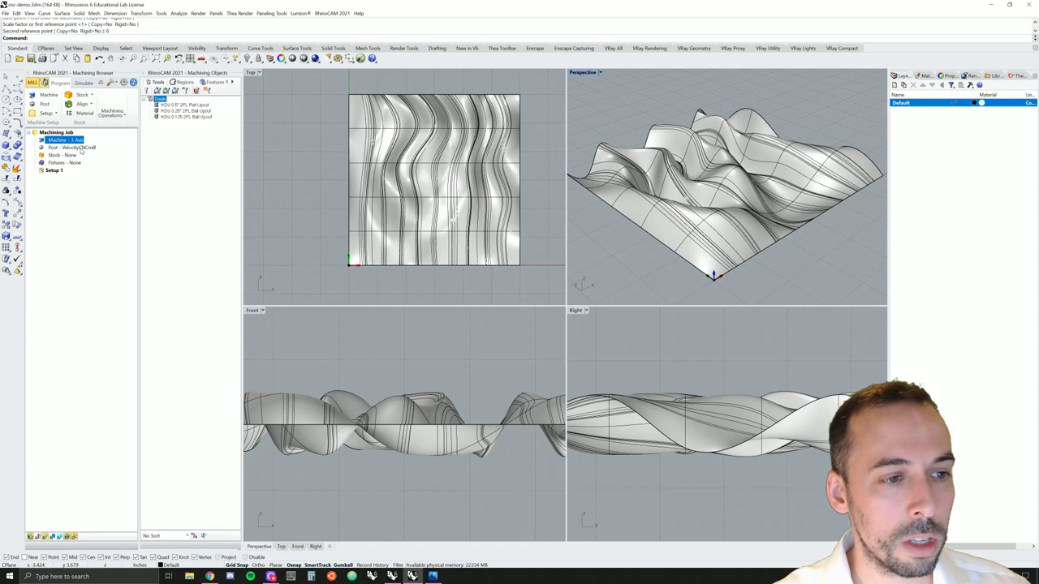
click(71, 146)
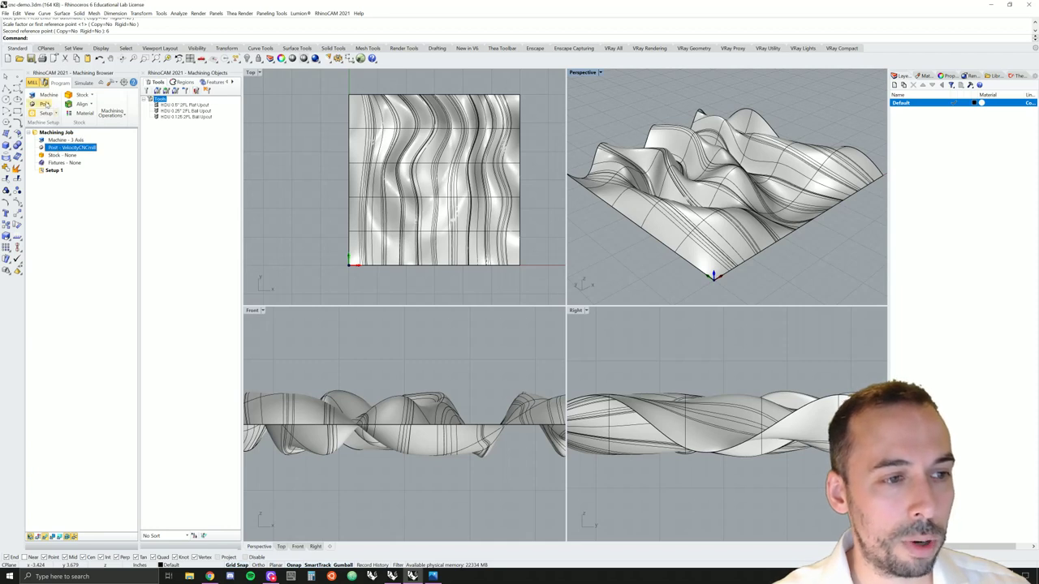
click(47, 107)
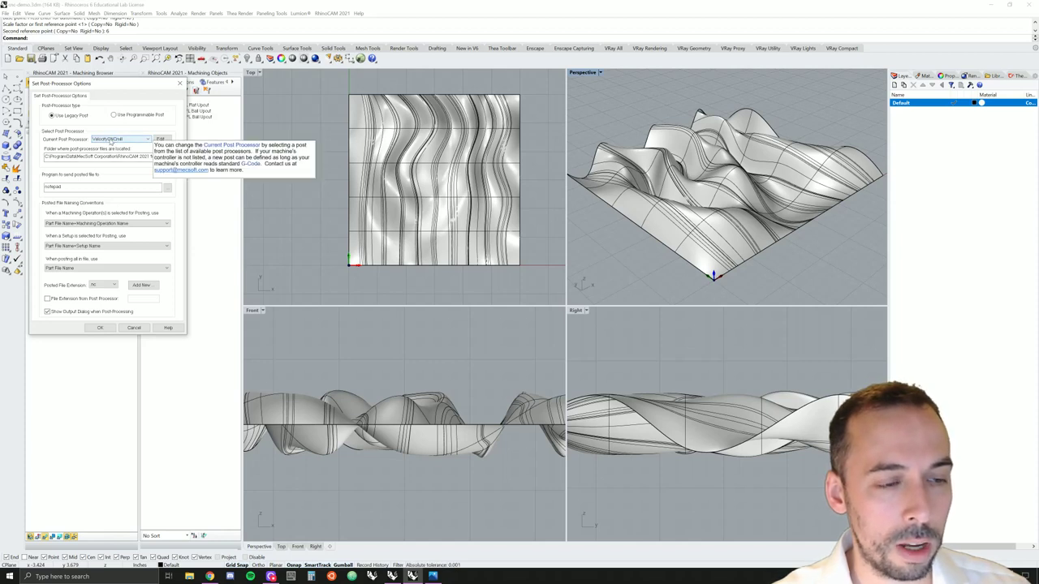
click(110, 140)
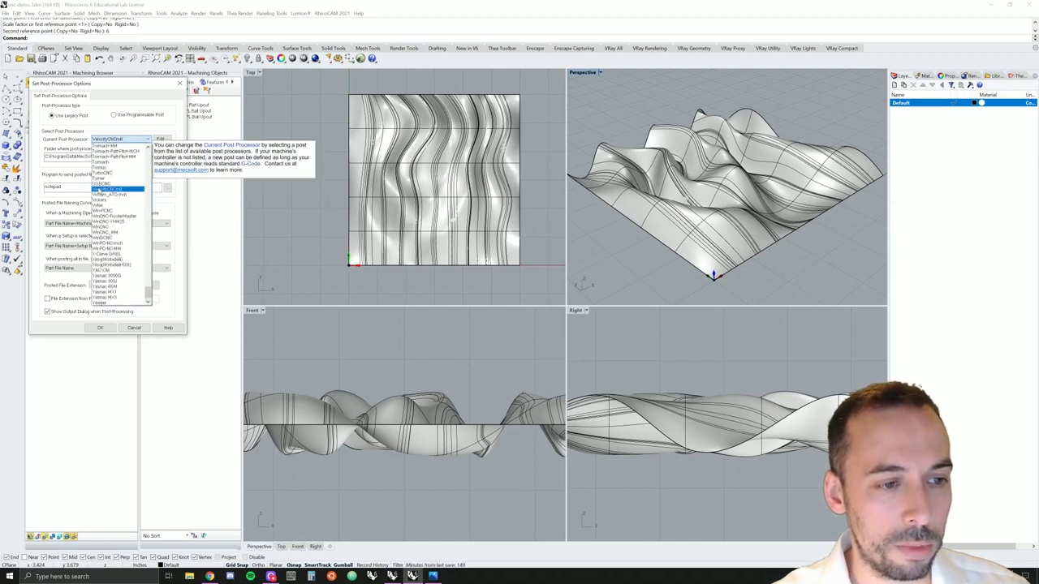
click(127, 132)
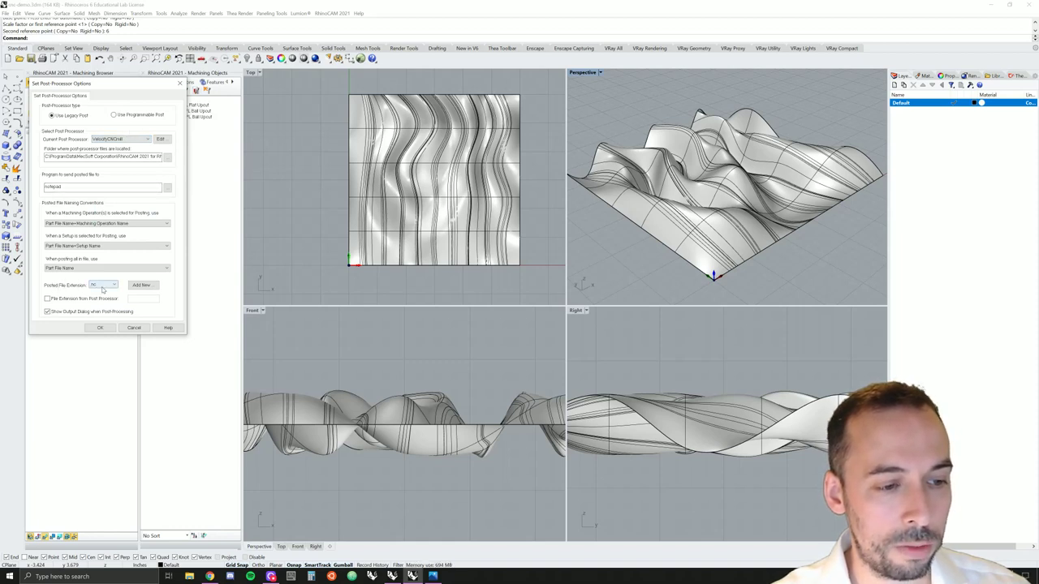
click(102, 285)
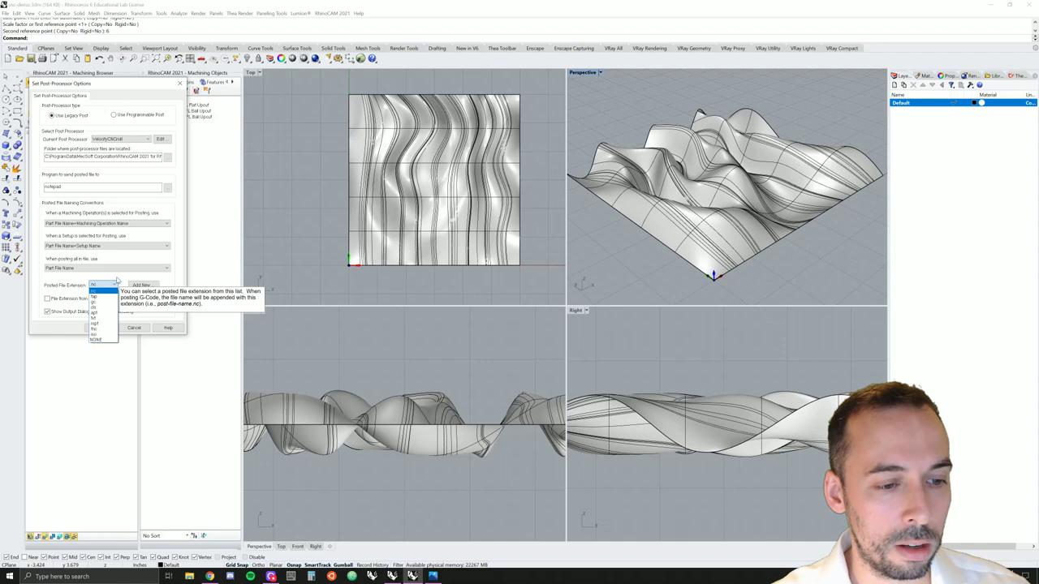
click(117, 283)
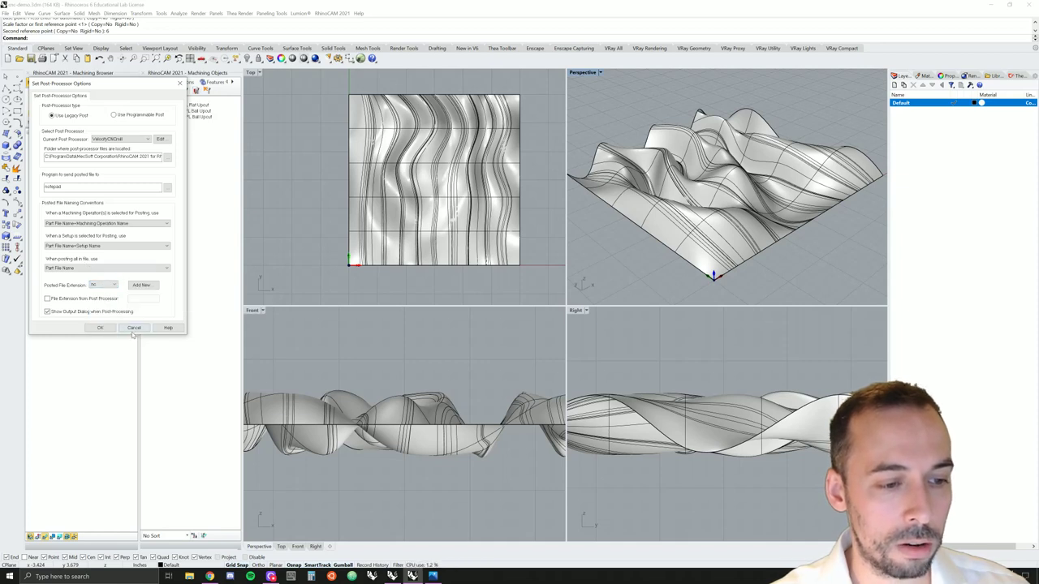
click(100, 327)
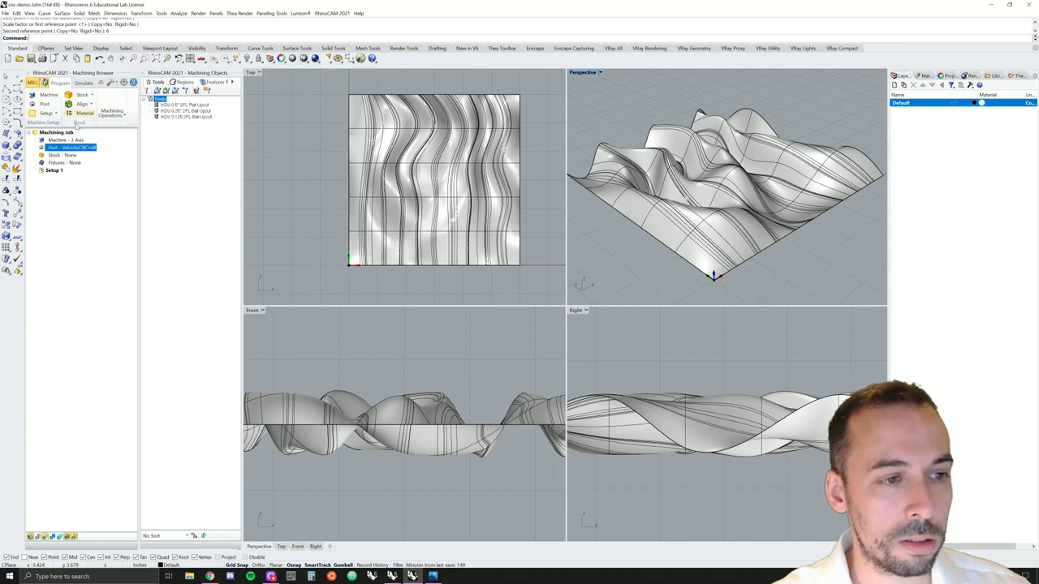
Start a Box Stock for the landform and move its settings dialog aside
click(84, 95)
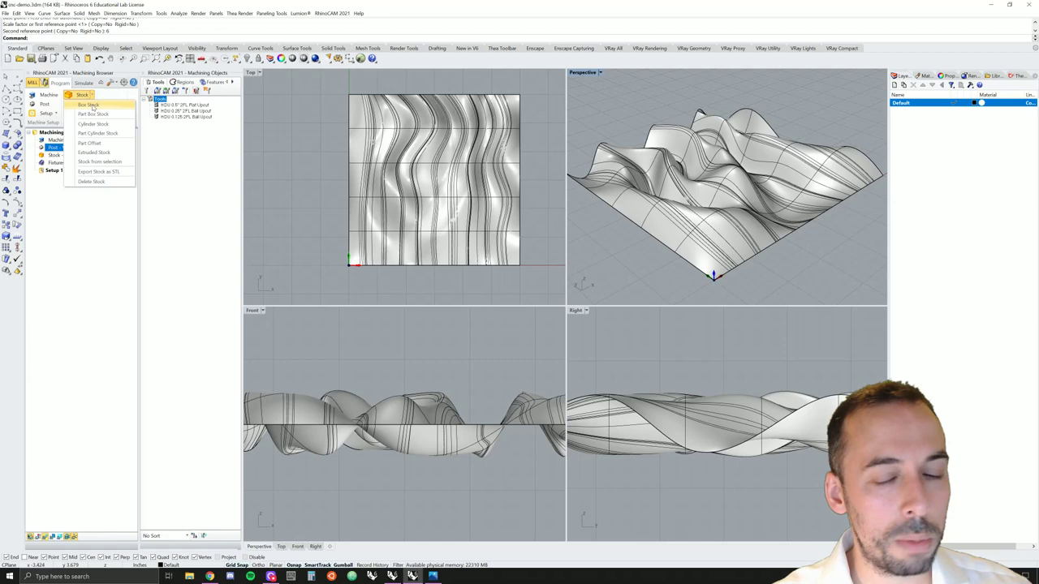
click(91, 106)
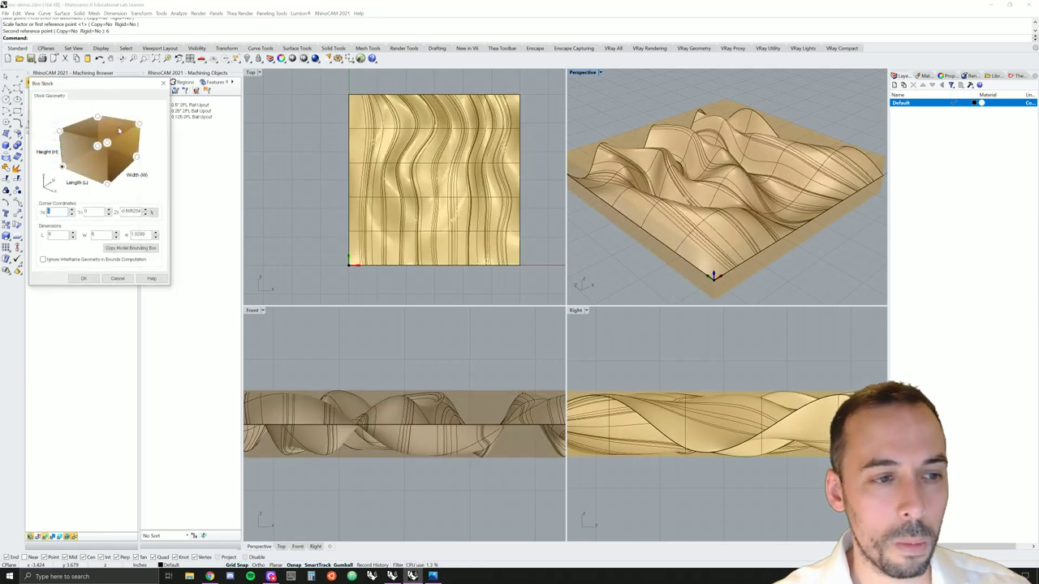
drag(118, 92, 292, 143)
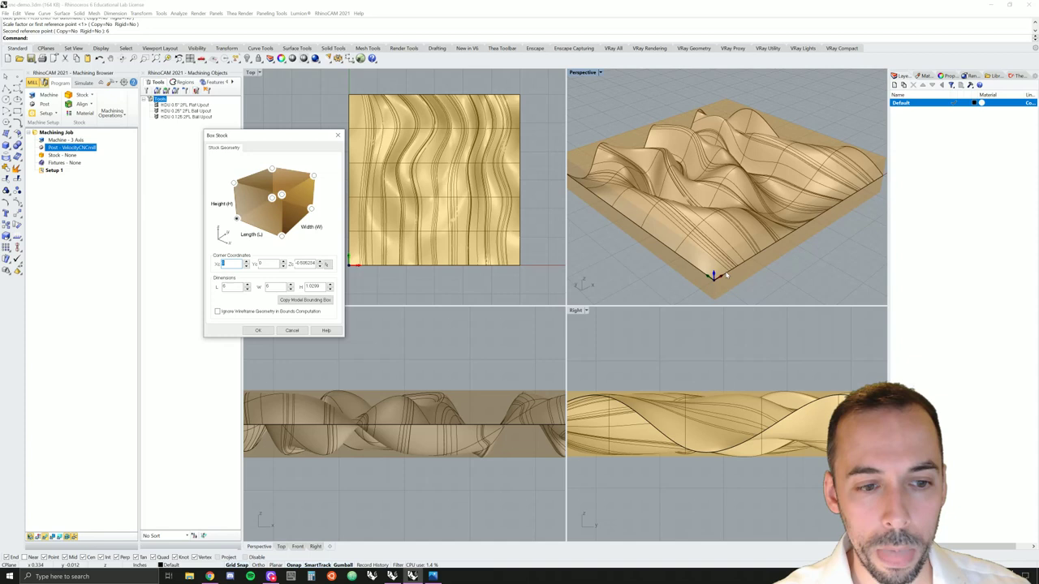
click(905, 142)
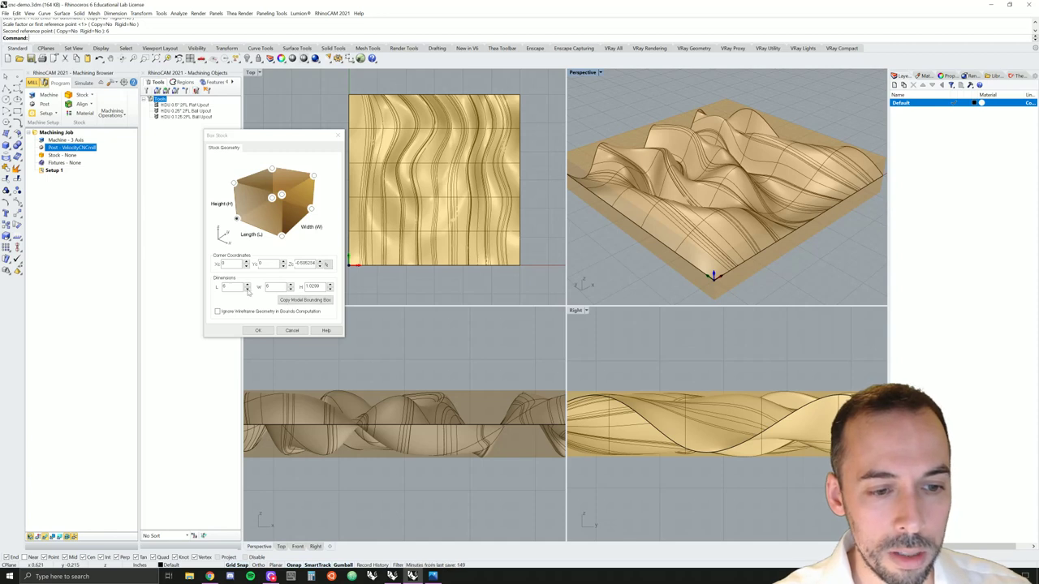
Set the box stock height to 2 and Z corner to -2, then create the stock
double_click(270, 286)
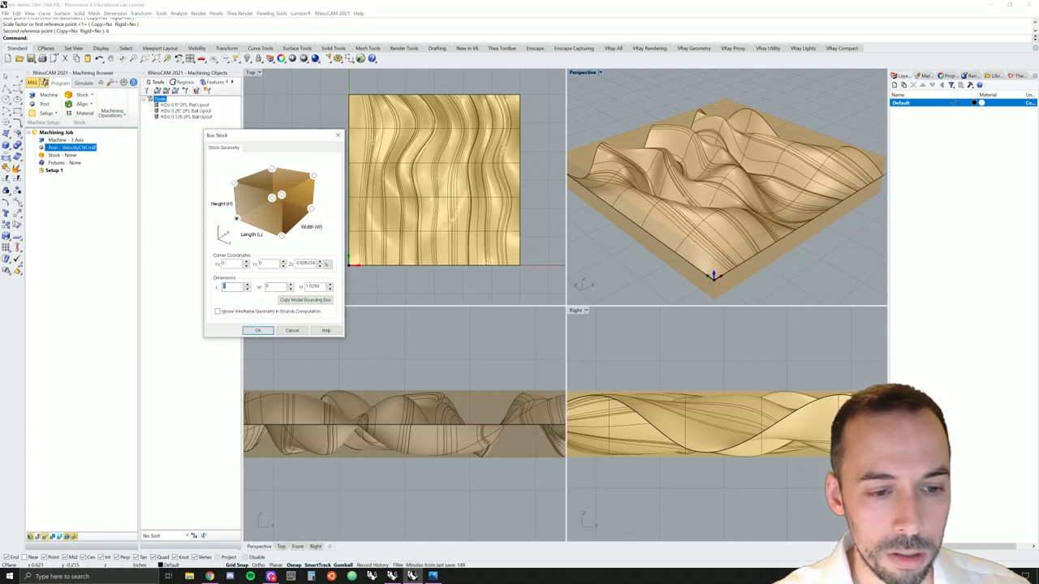
key(Tab)
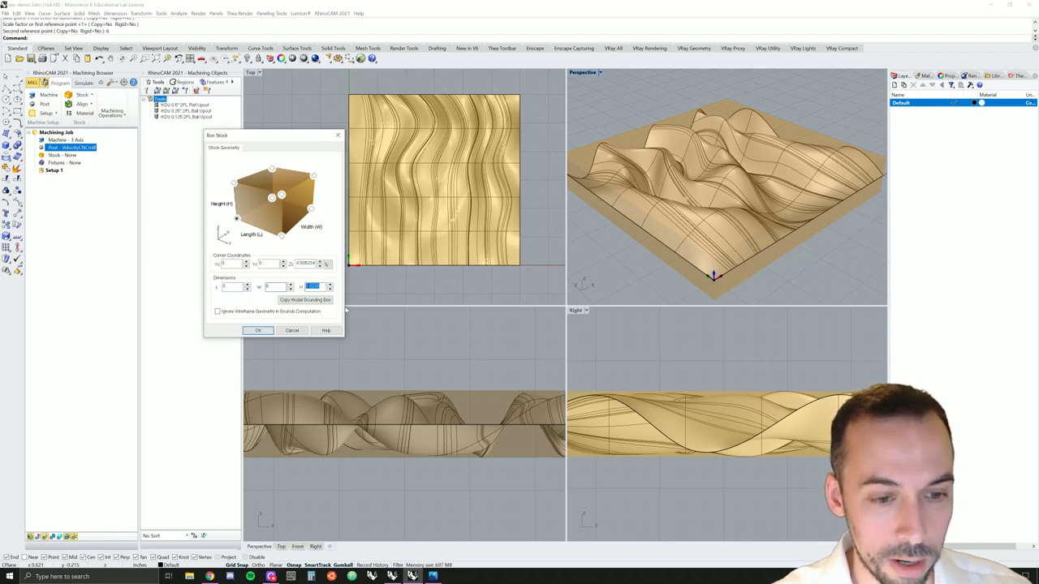
text(2)
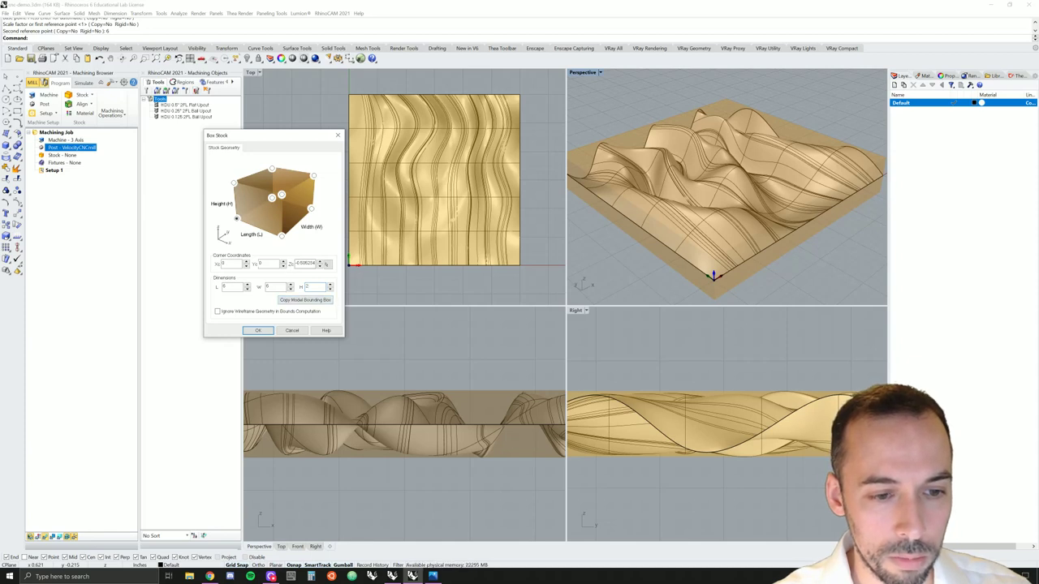
double_click(312, 266)
text(-2)
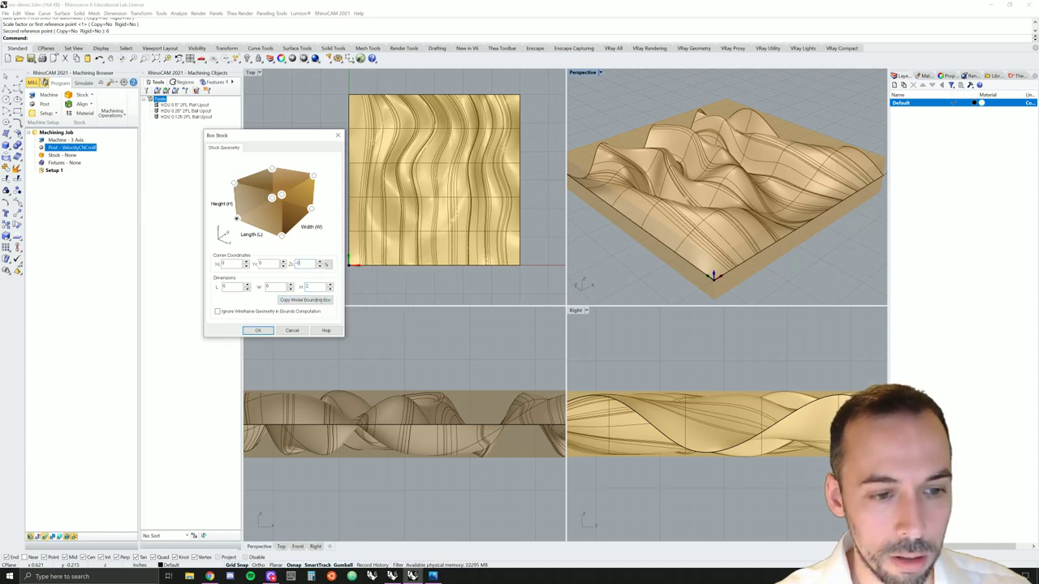
click(263, 263)
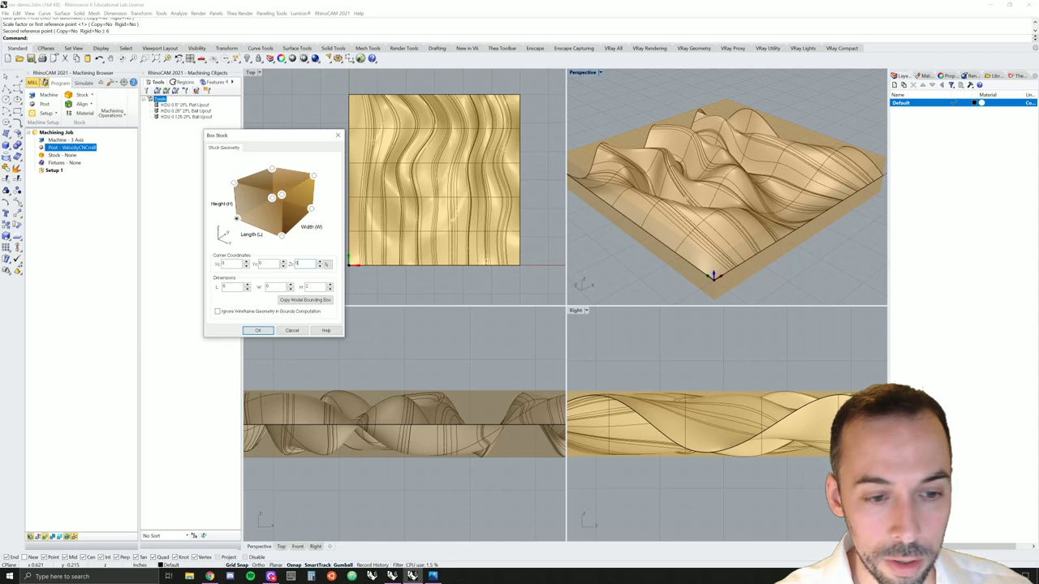
double_click(315, 288)
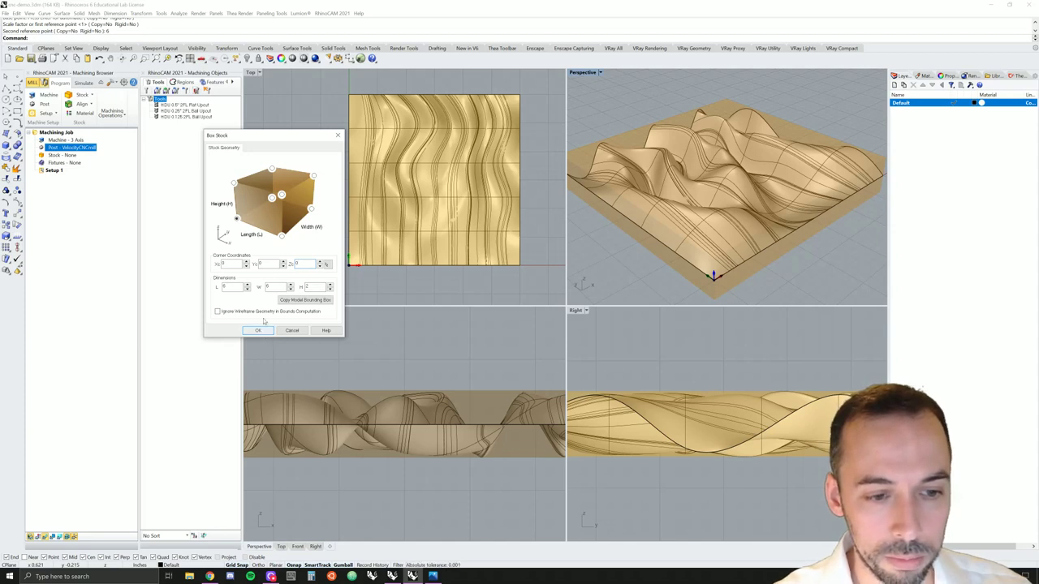
click(234, 287)
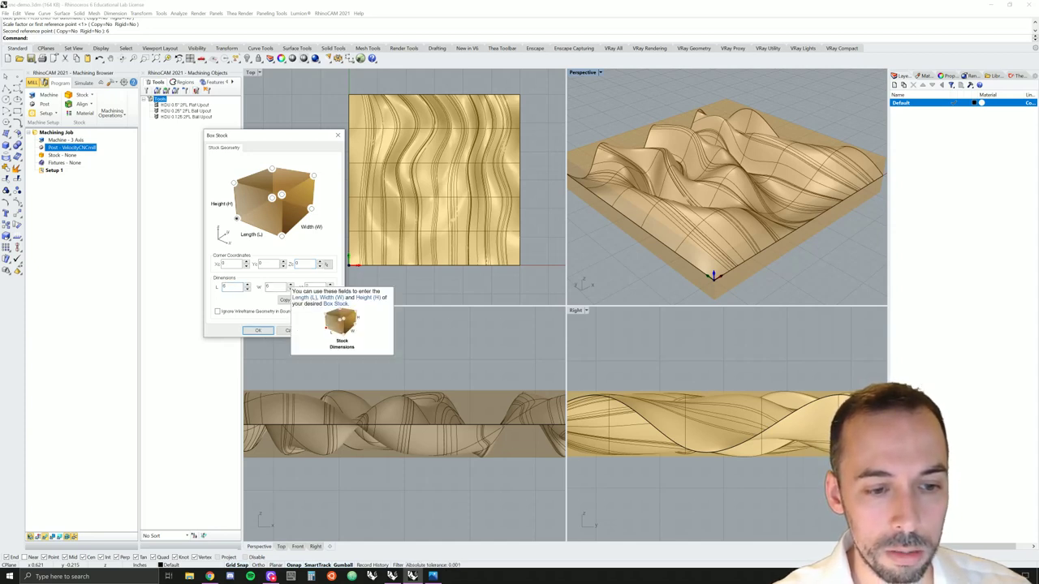
double_click(315, 287)
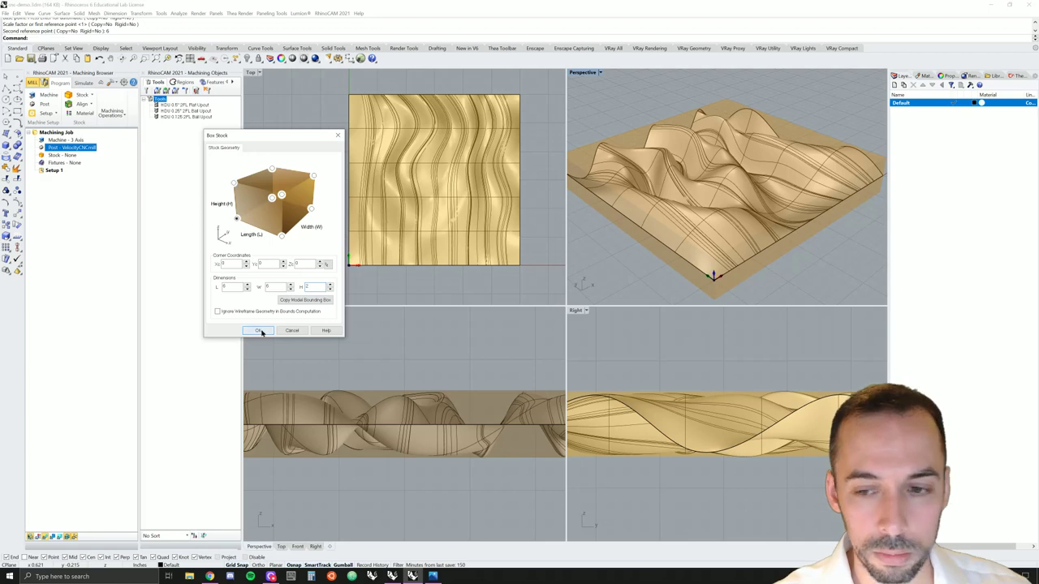
click(258, 330)
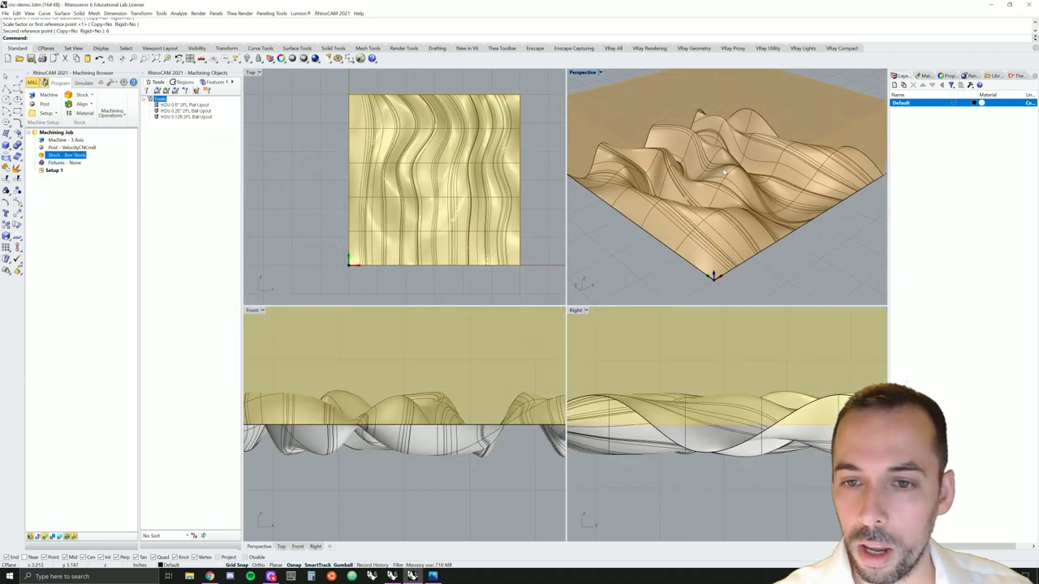
Orbit the Perspective view to inspect the box stock around the landform
scroll(724, 170, down, 3)
mouse_move(761, 143)
right_down()
mouse_move(771, 158)
mouse_move(775, 145)
right_up()
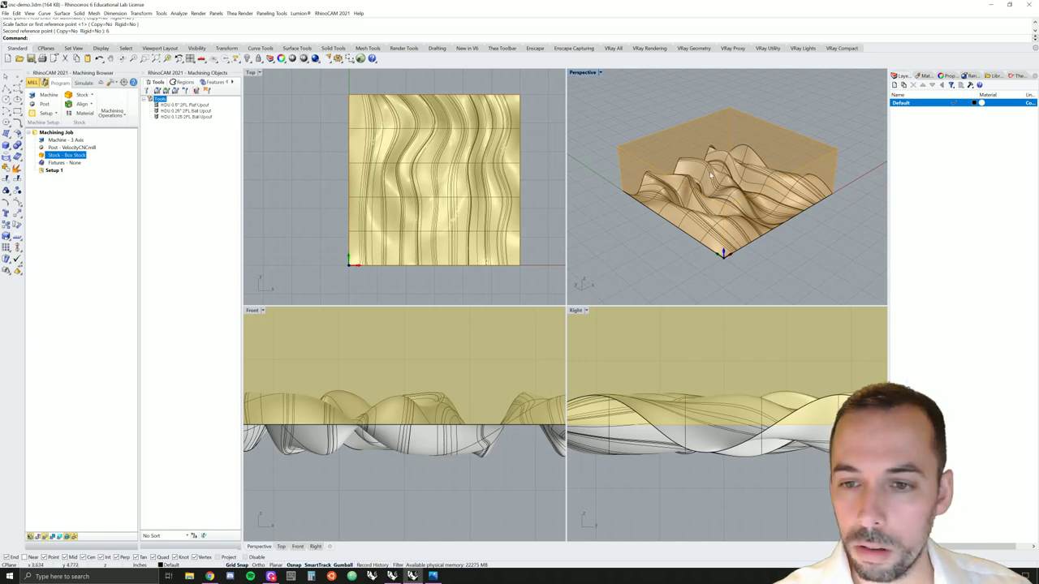
right_drag(740, 217, 741, 191)
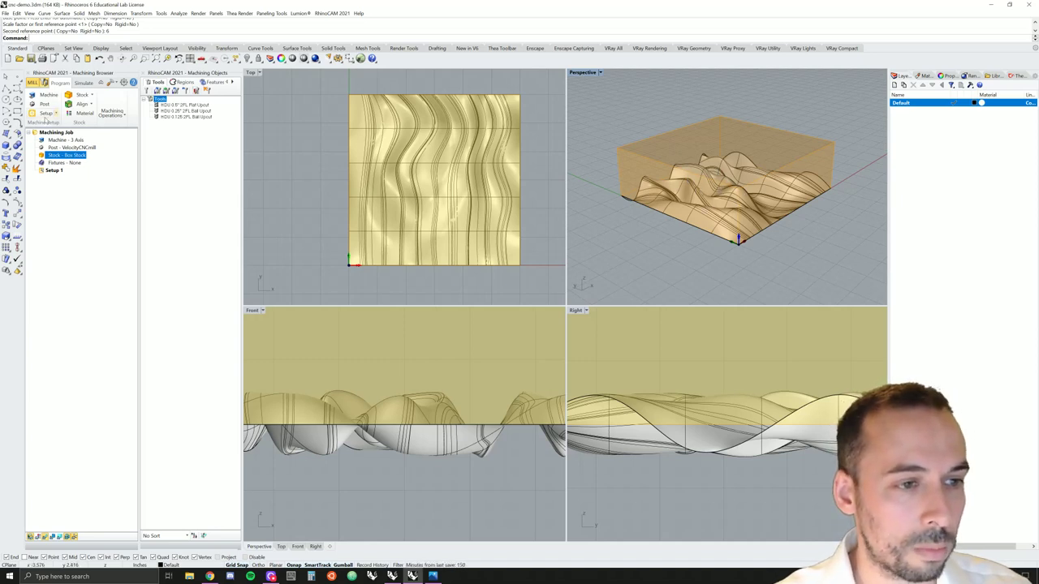
Align the stock to the part with Z Alignment Top and XY Alignment South West
click(92, 107)
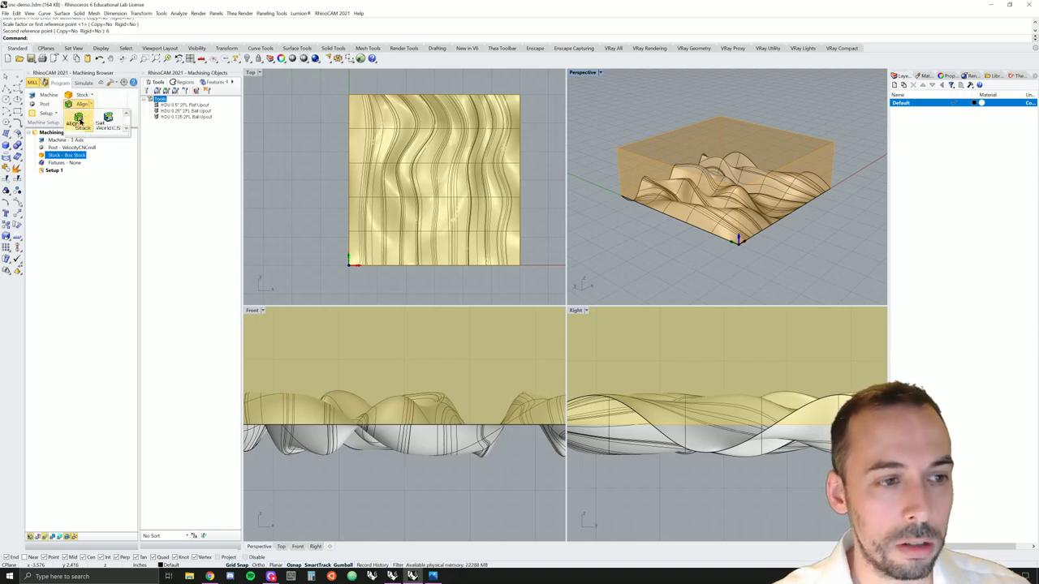
click(78, 120)
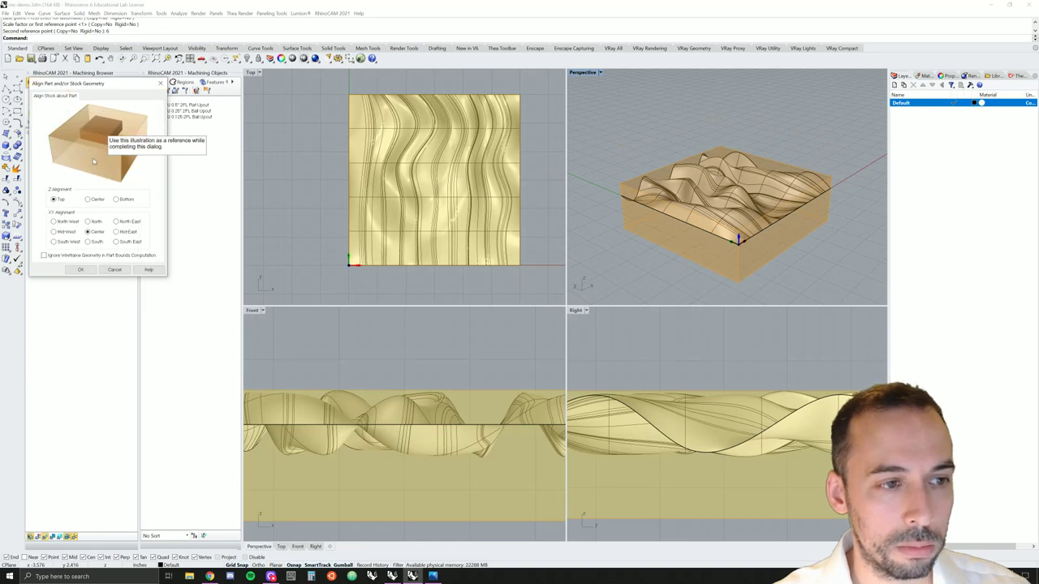
drag(83, 84, 134, 201)
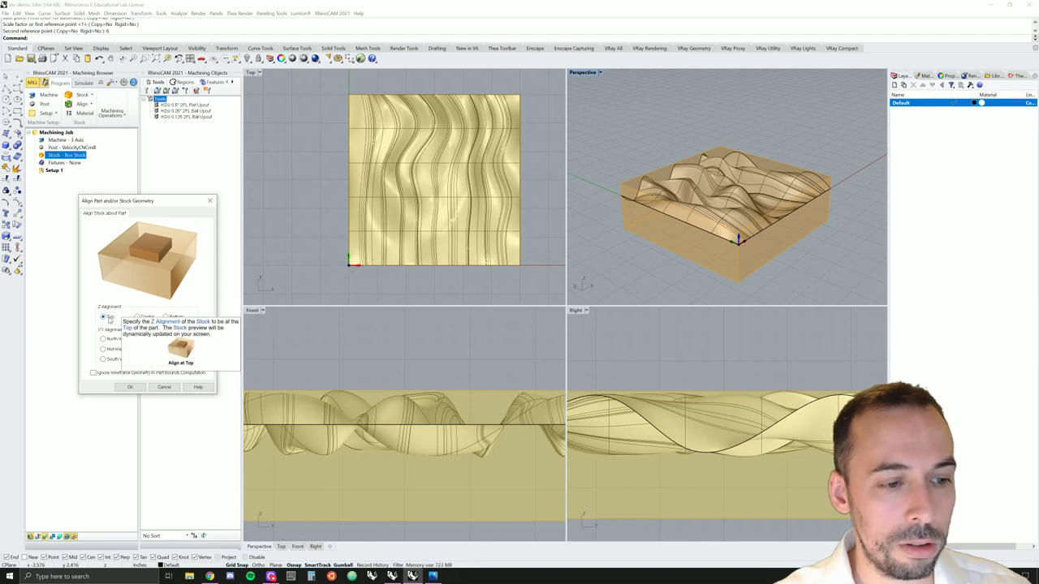
click(112, 361)
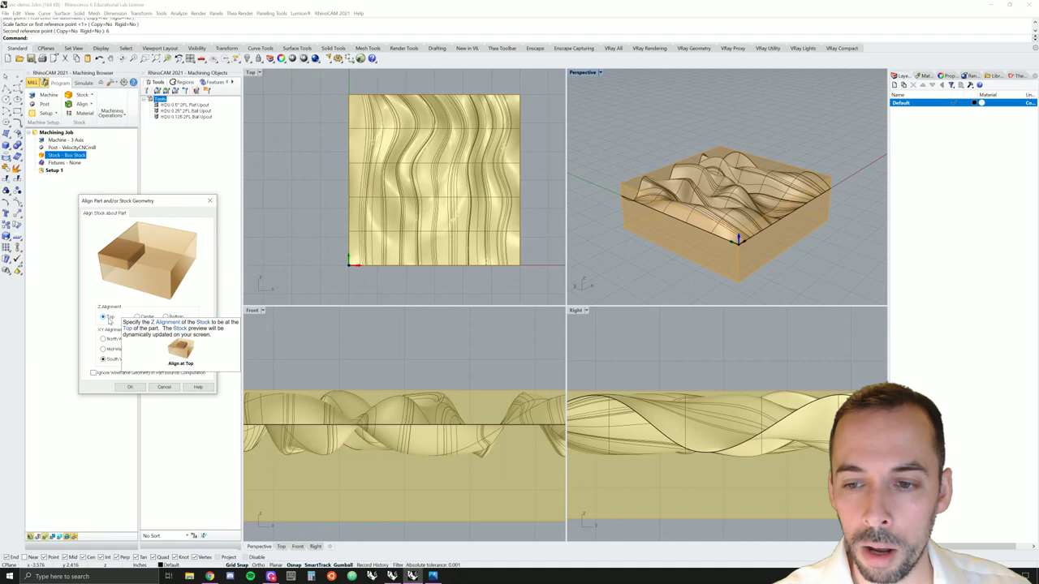
click(128, 388)
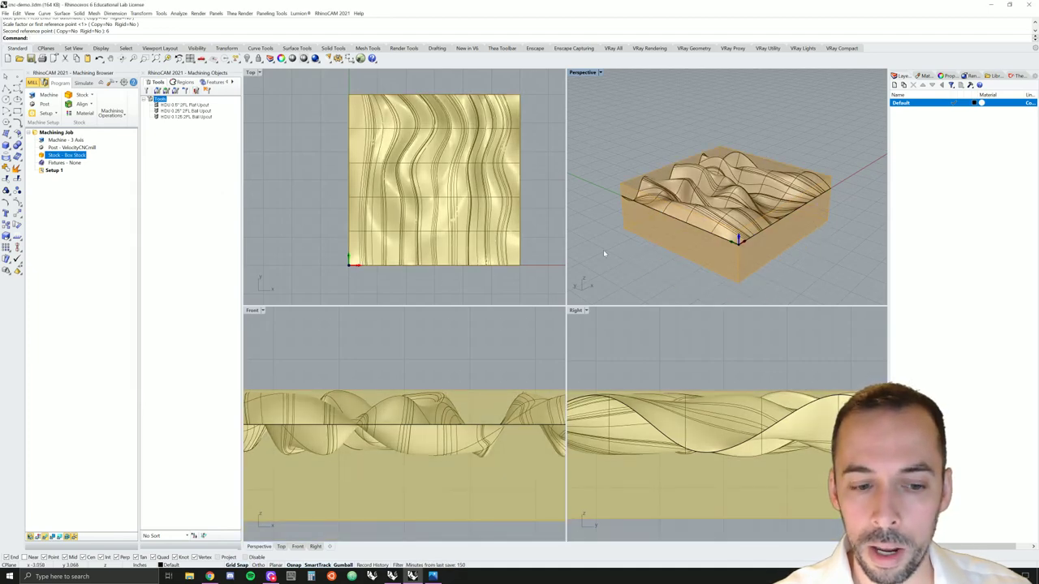
Zoom all viewports to the model extents with the Z, A, E zoom command
click(544, 246)
text(Z)
key(Return)
text(Z)
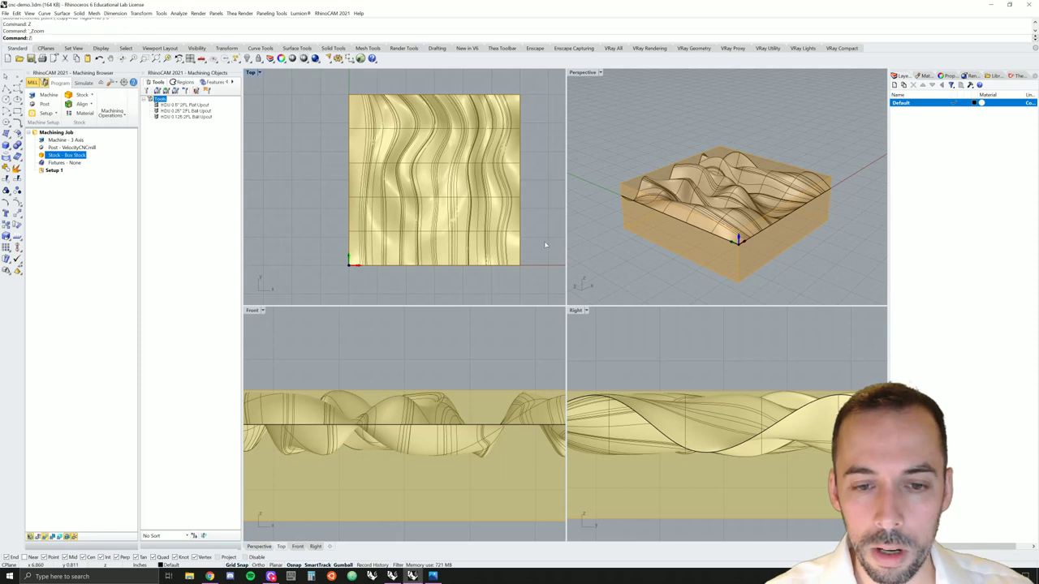
key(Return)
text(a)
key(Return)
text(e)
key(Return)
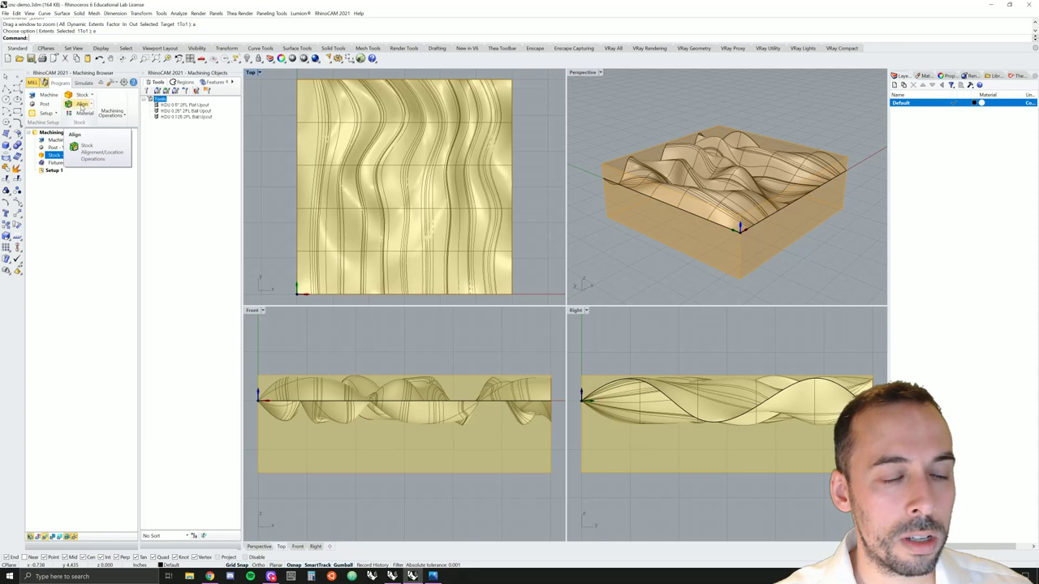
Use Set Work CS to place the origin on the stock box, Highest Z, South West
click(87, 104)
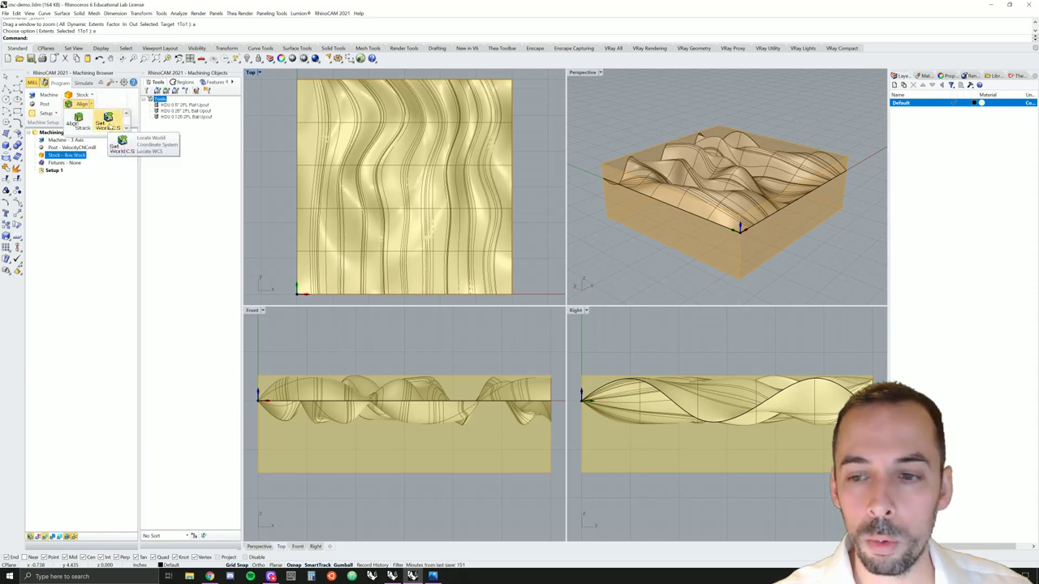
click(108, 121)
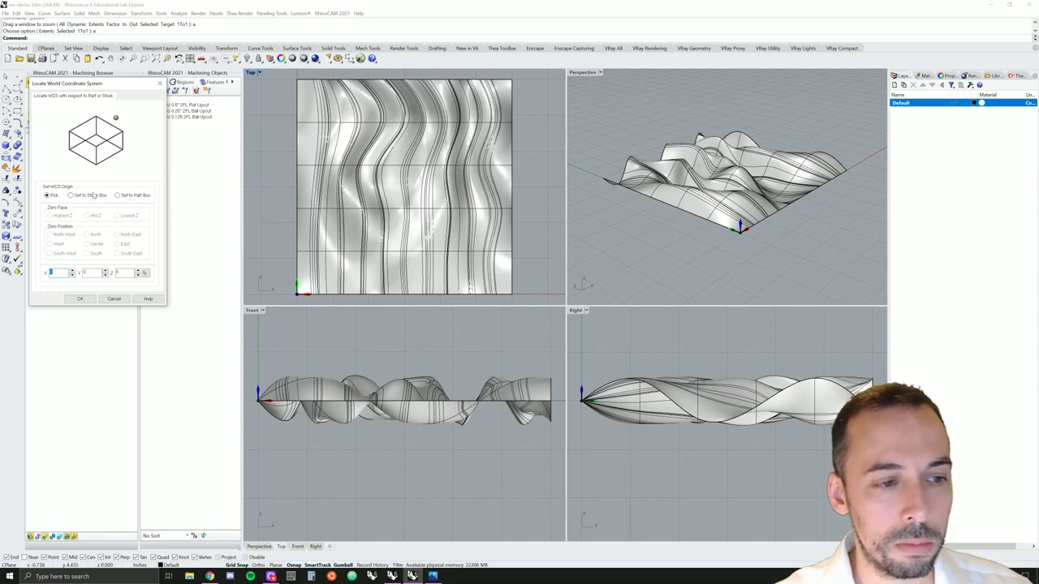
click(72, 196)
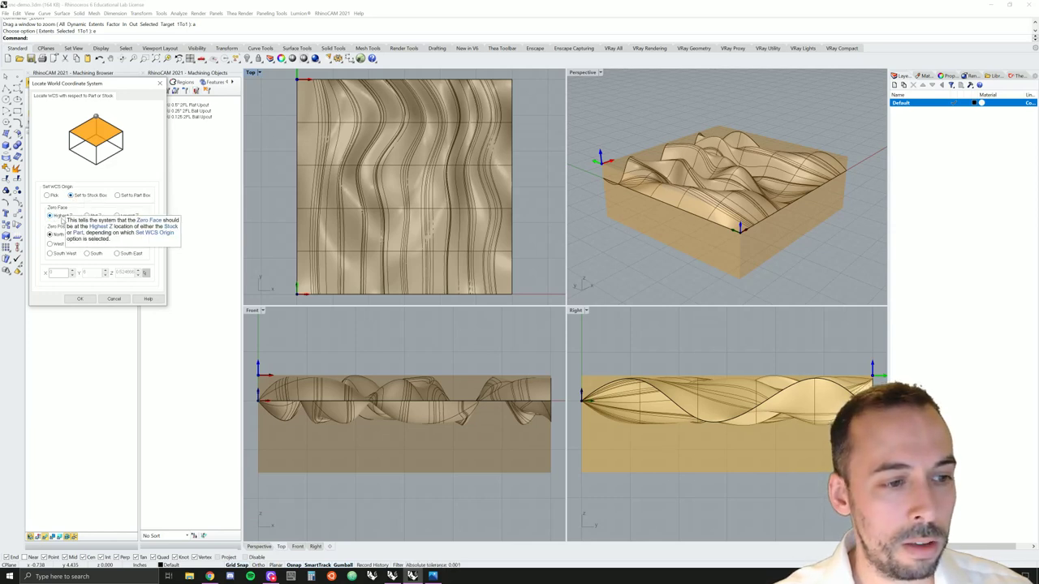
click(51, 254)
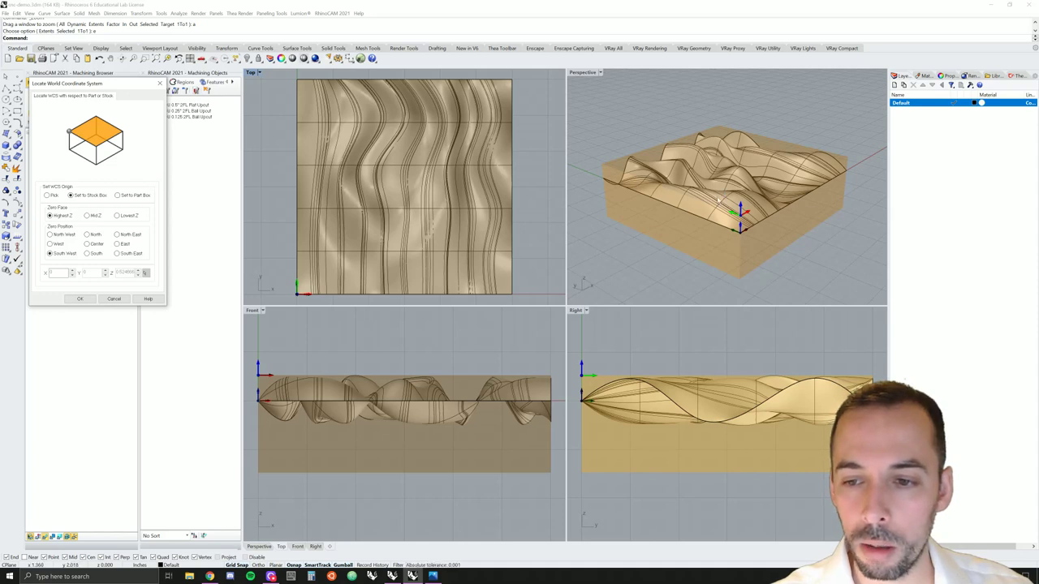
click(80, 298)
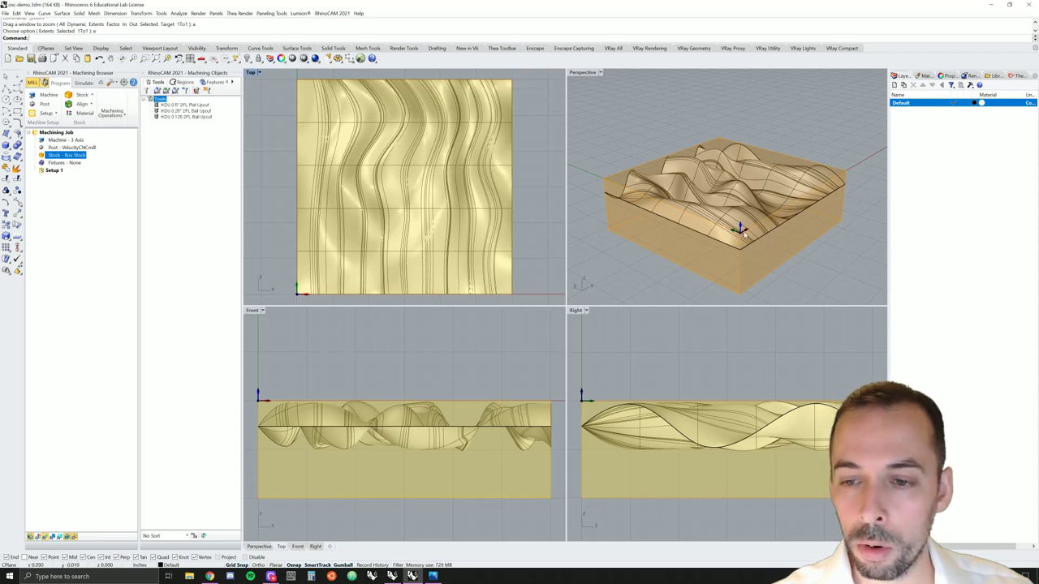
Orbit the Perspective view to inspect the stock from several angles
right_drag(744, 233, 765, 229)
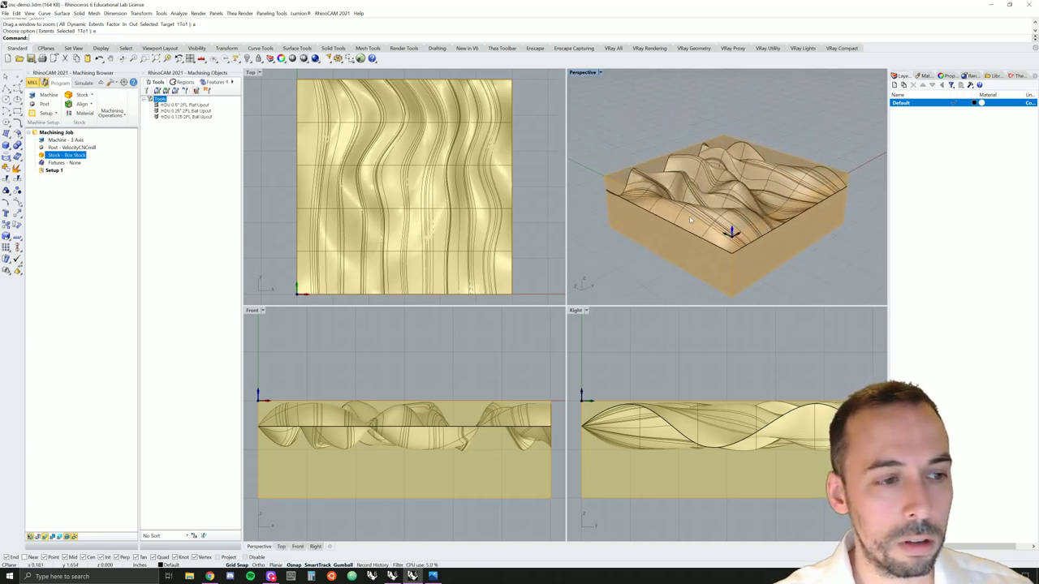
right_drag(754, 228, 718, 215)
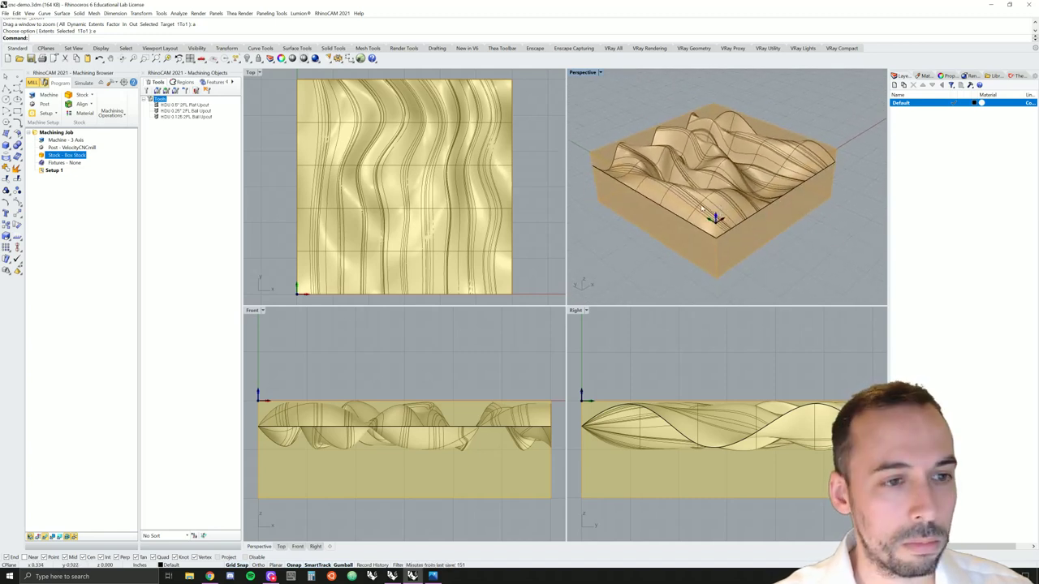
right_drag(717, 233, 713, 231)
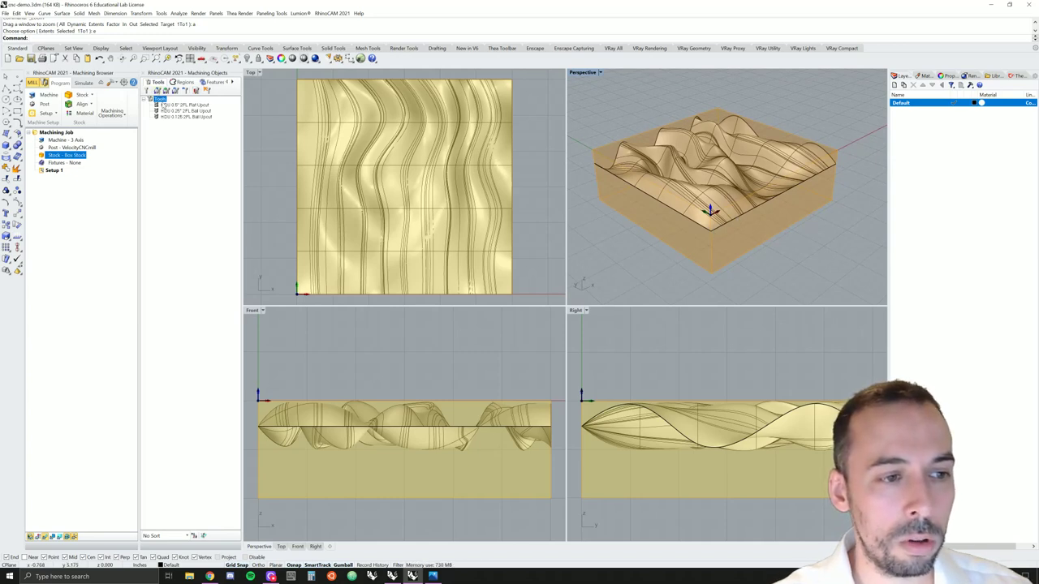
right_drag(726, 236, 752, 235)
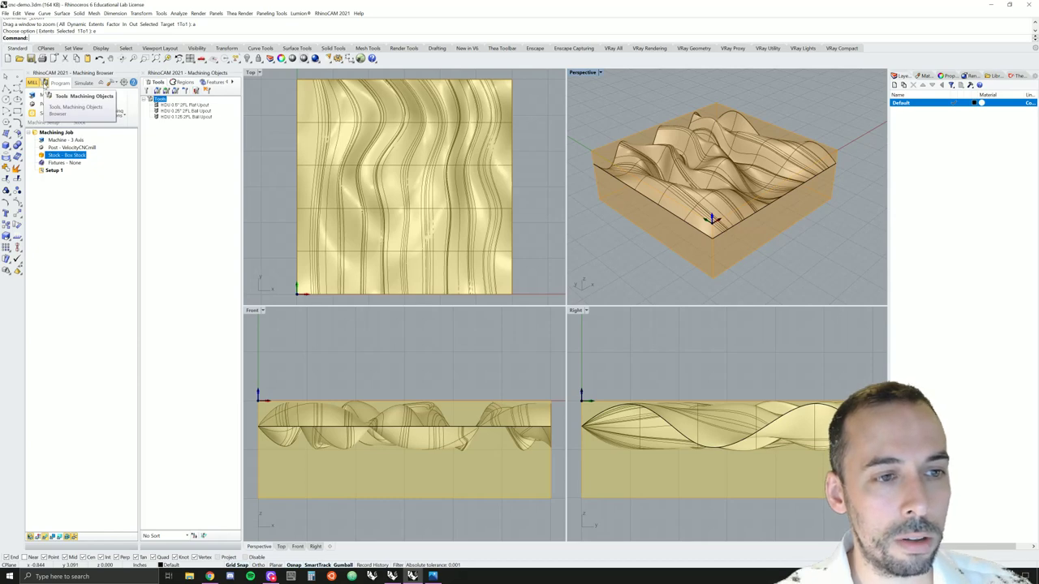
Select the HDU 0.25" 2FL Ball Upcut tool in the Machining Objects tools list
click(45, 84)
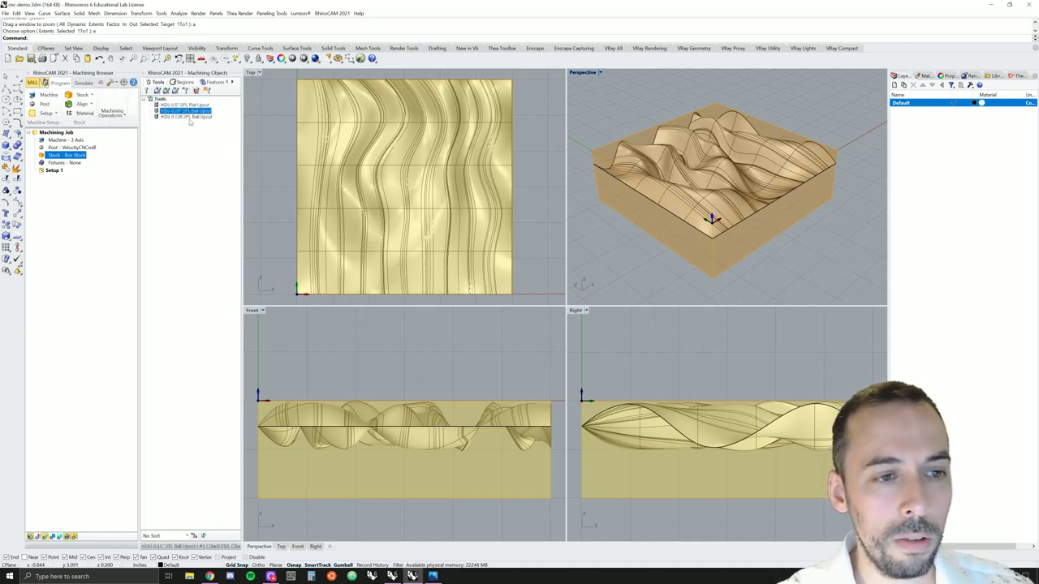
click(187, 116)
click(188, 111)
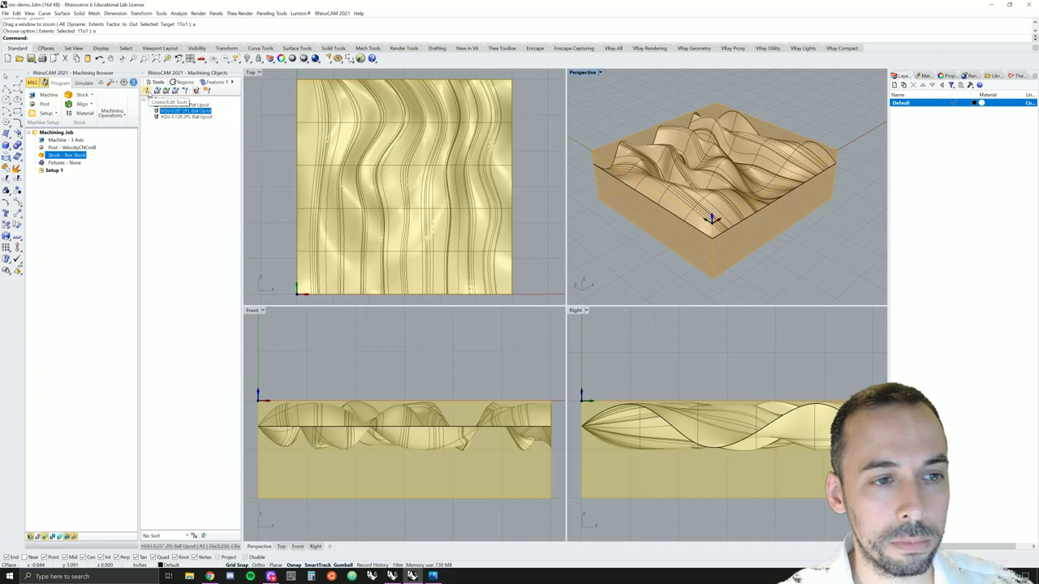
Edit the ball upcut as carbide, 2 flutes, 0.25 diameter, 1.5 flute length, 3.25 tool length
click(148, 91)
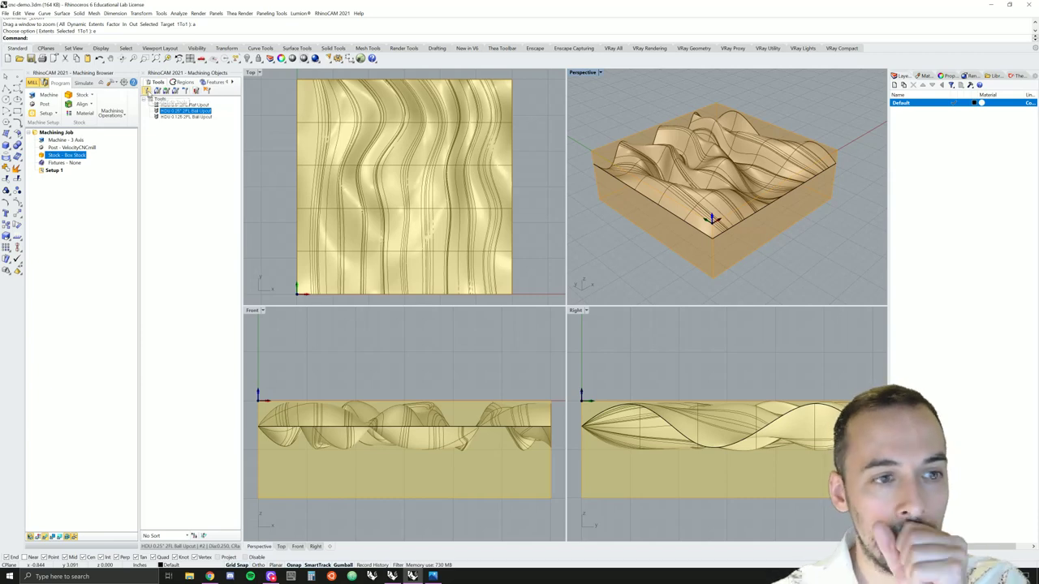
drag(513, 171, 475, 136)
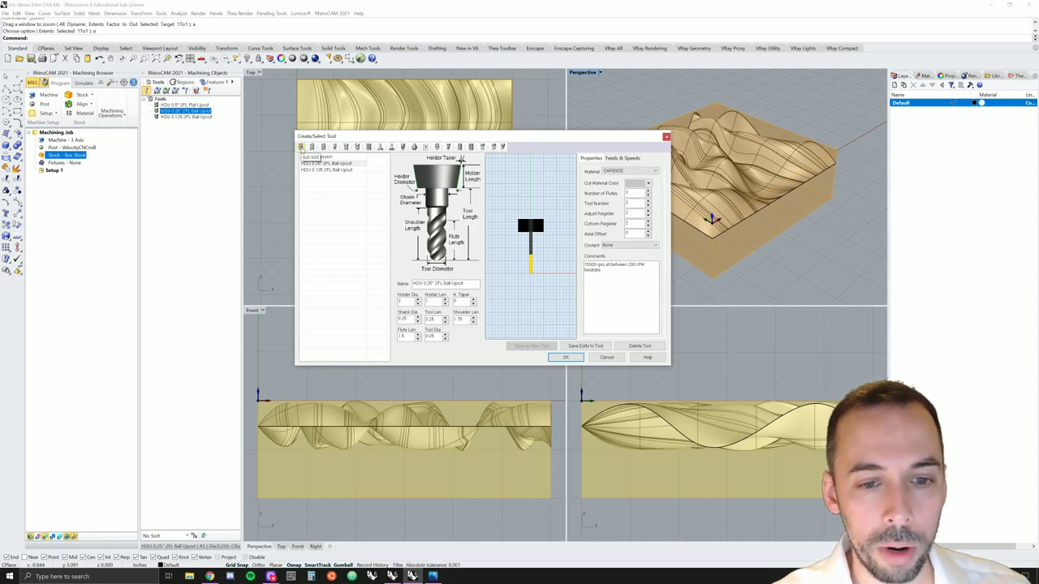
drag(476, 283, 403, 284)
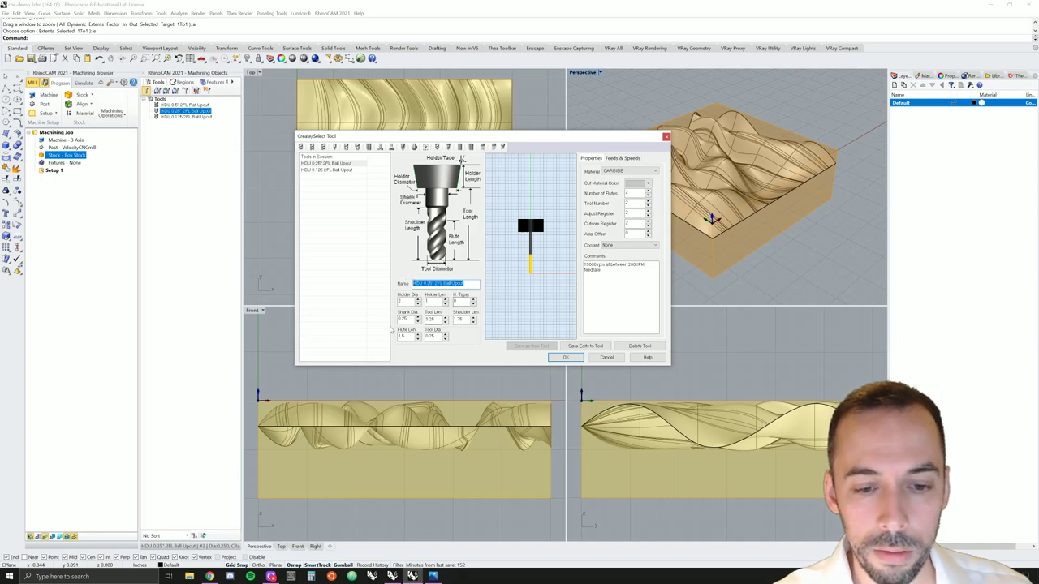
double_click(404, 318)
double_click(428, 318)
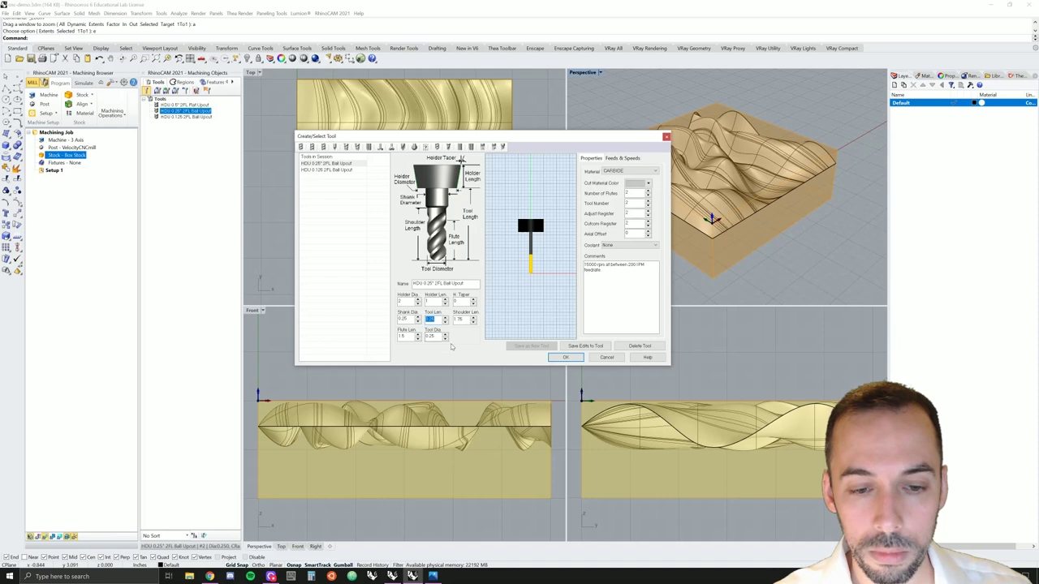
double_click(428, 336)
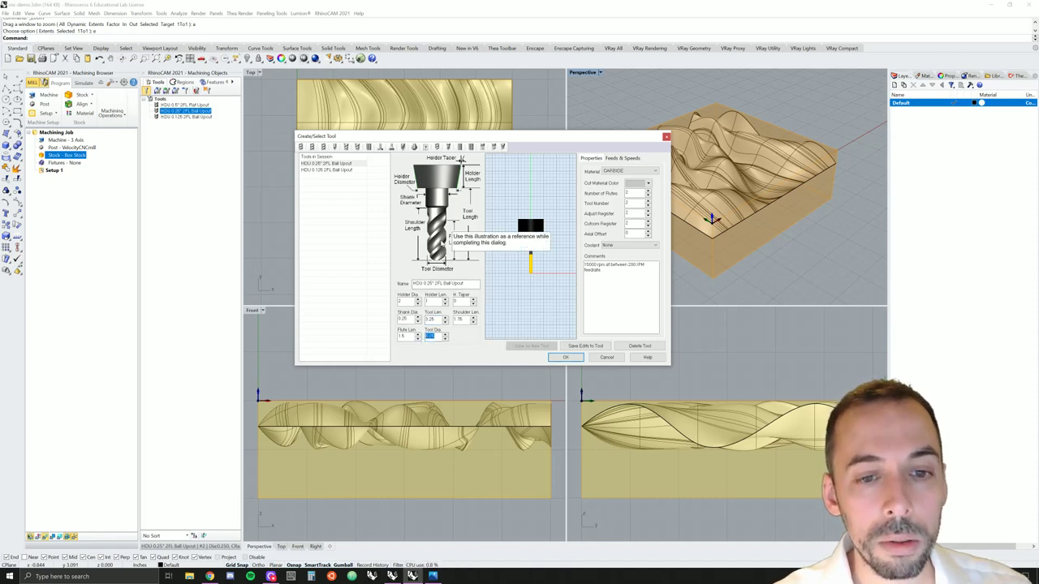
click(432, 336)
double_click(432, 336)
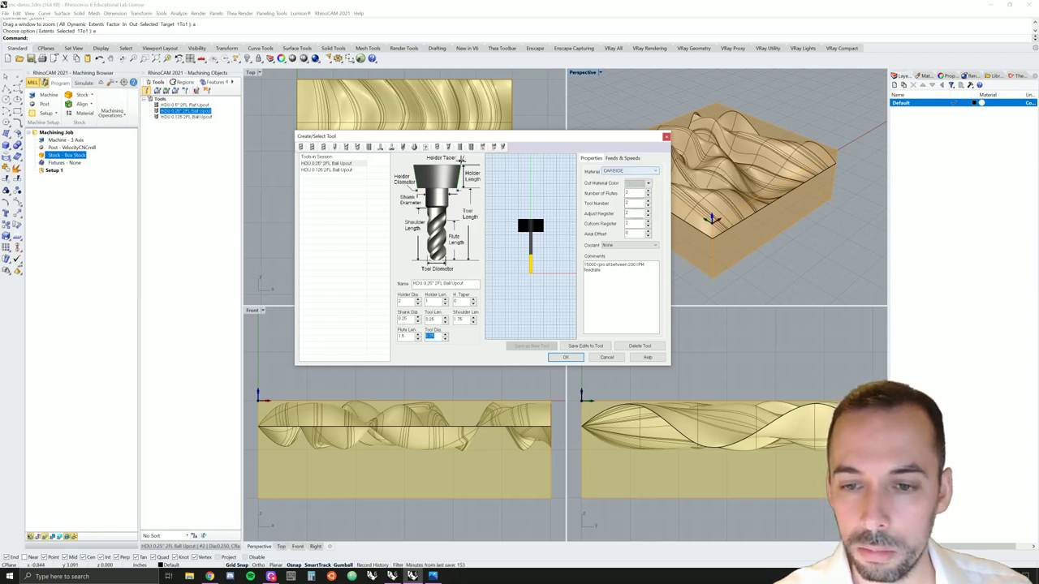
double_click(628, 193)
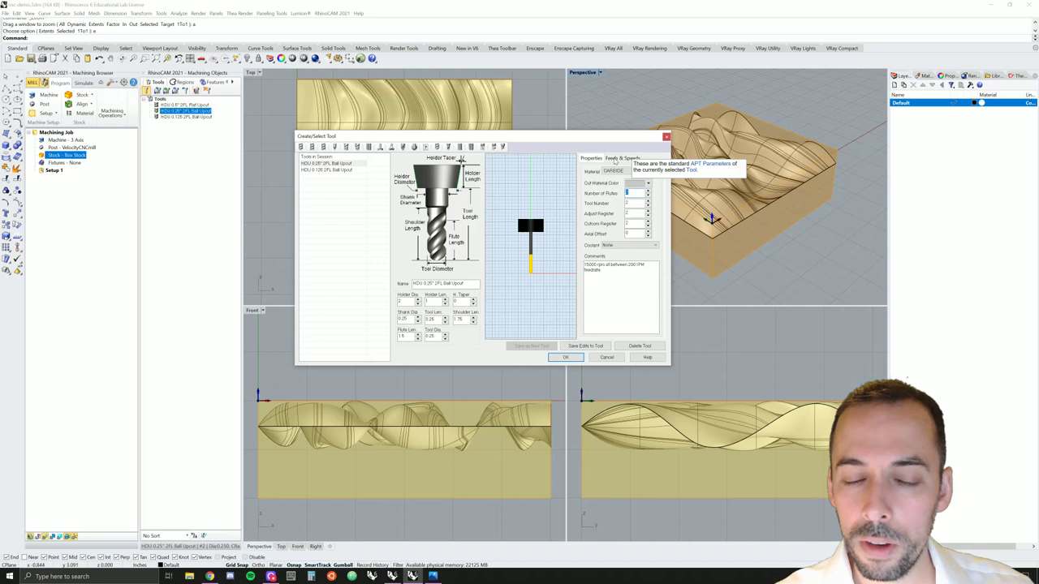
Enter feeds of 15000 RPM, plunge 20 and cut 200, with approach, engage, retract and departure at 180
click(619, 159)
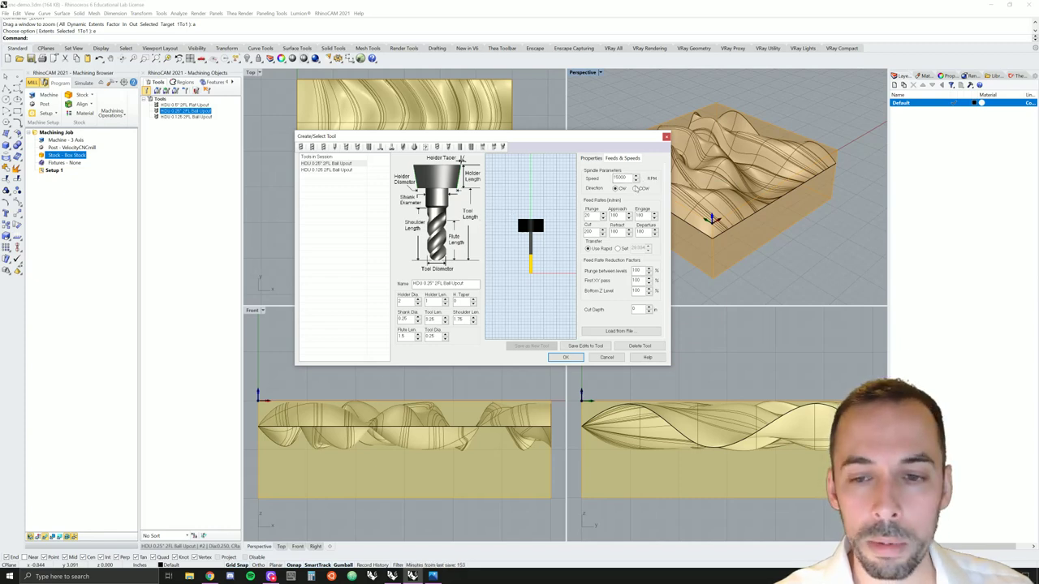
mouse_move(648, 177)
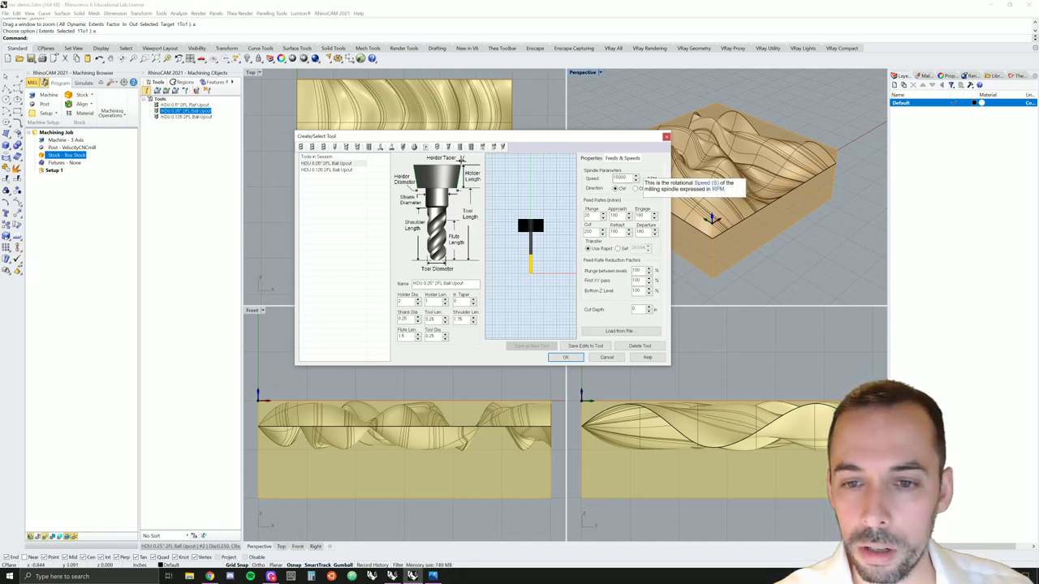
double_click(619, 178)
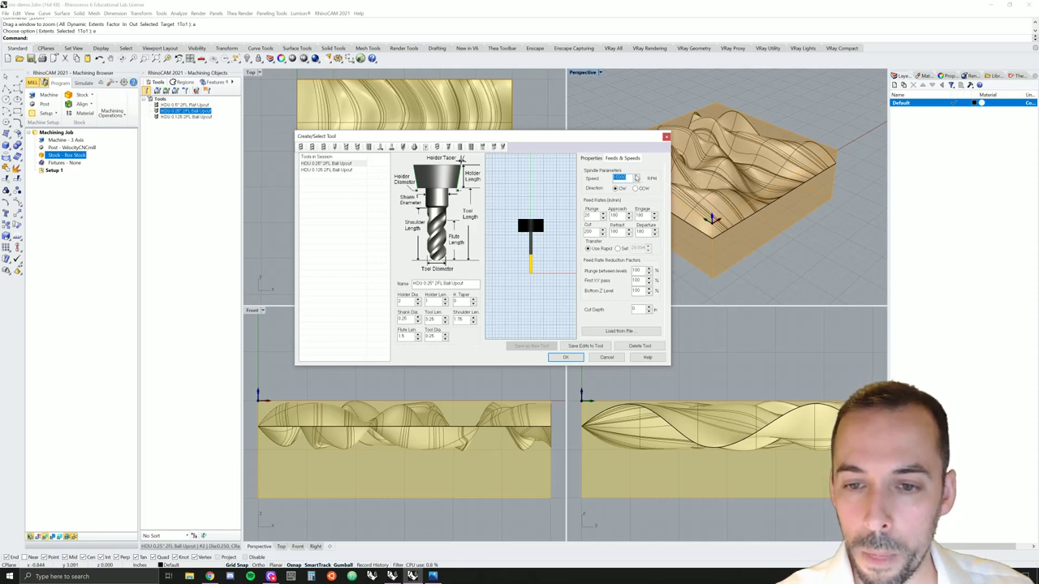
text(15000)
double_click(588, 215)
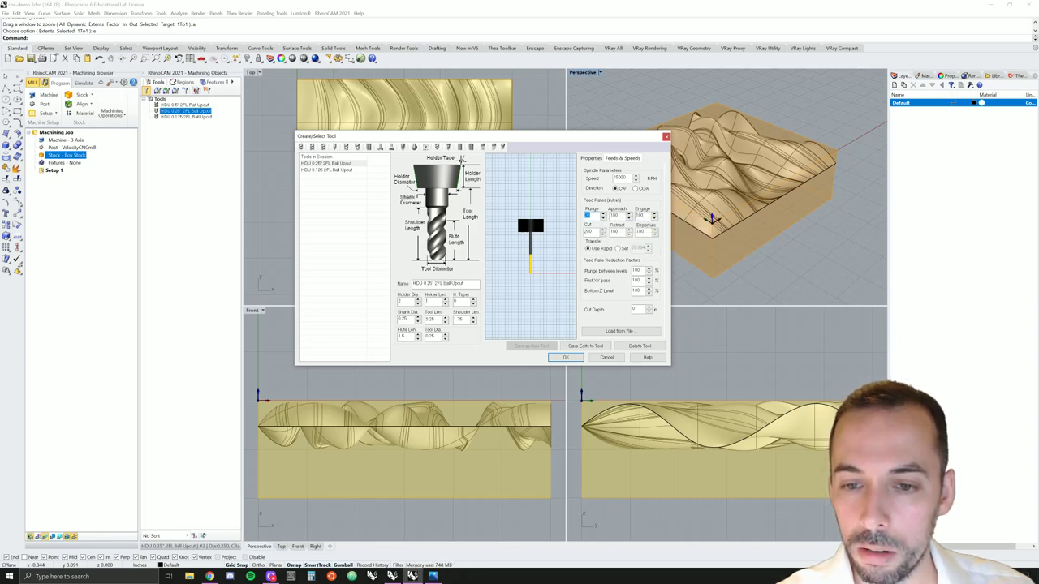
text(20)
key(Tab)
key(Tab)
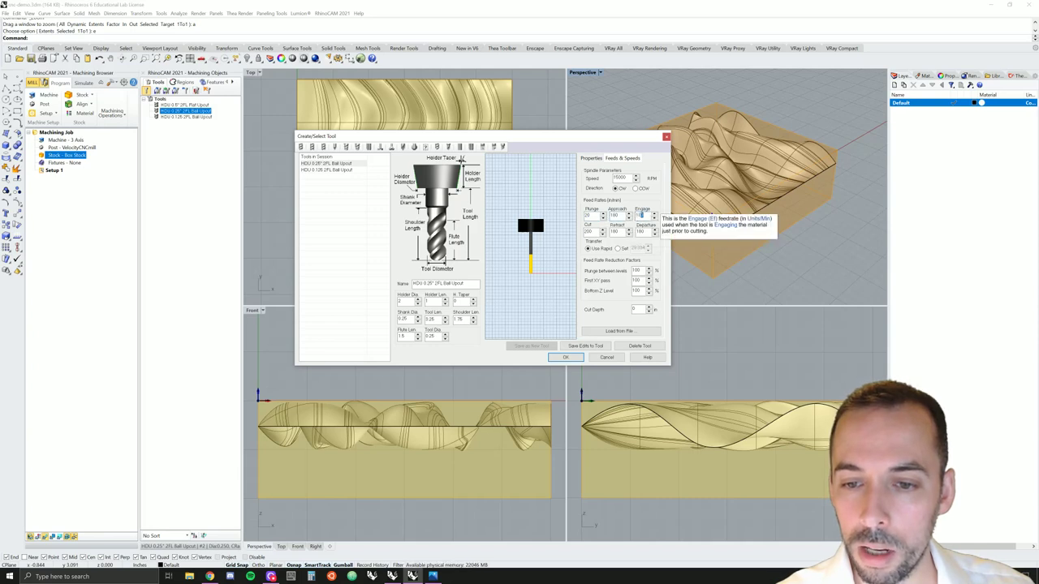
key(Tab)
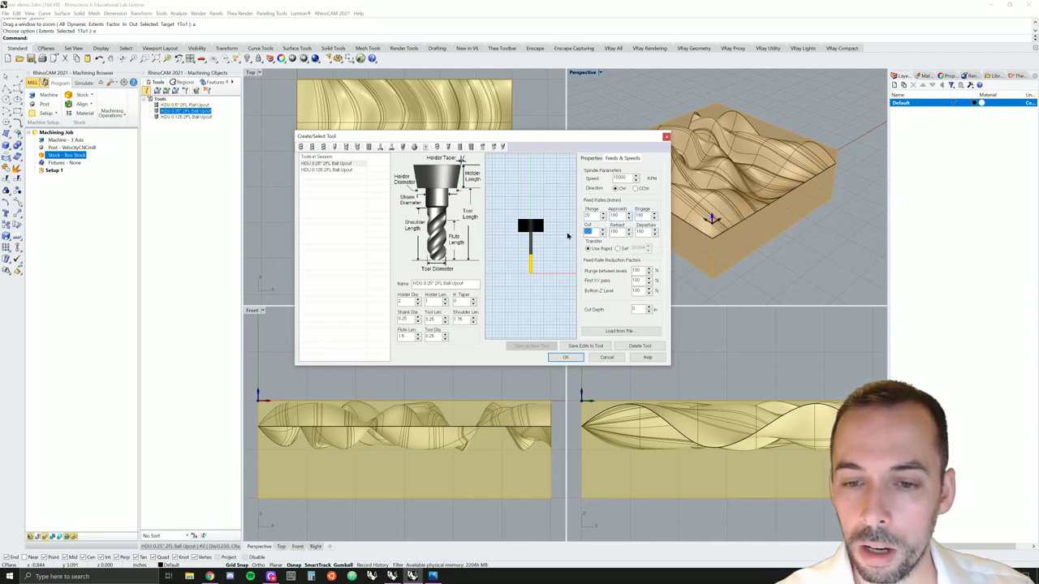
text(200)
key(Tab)
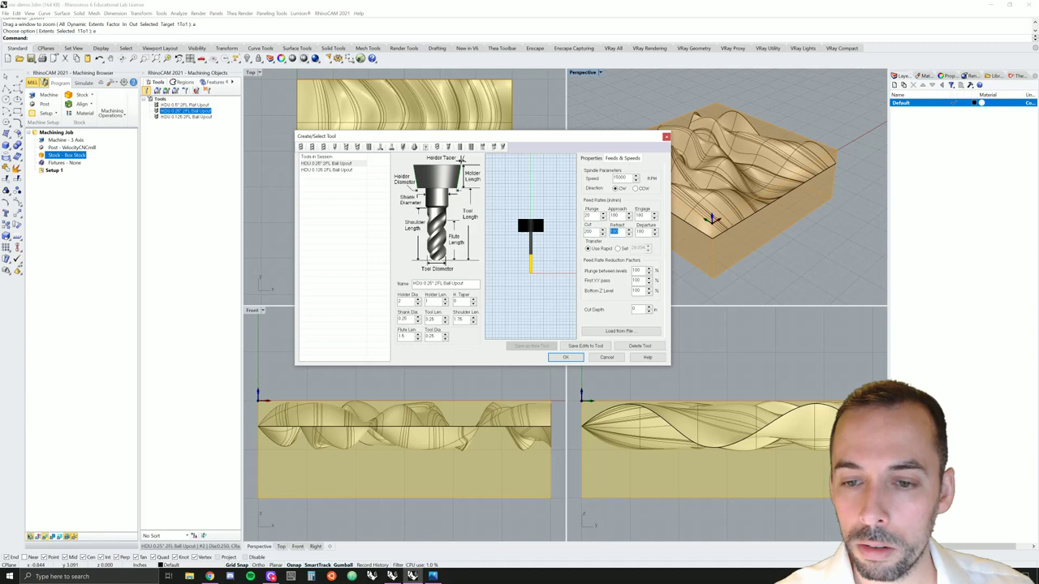
key(Tab)
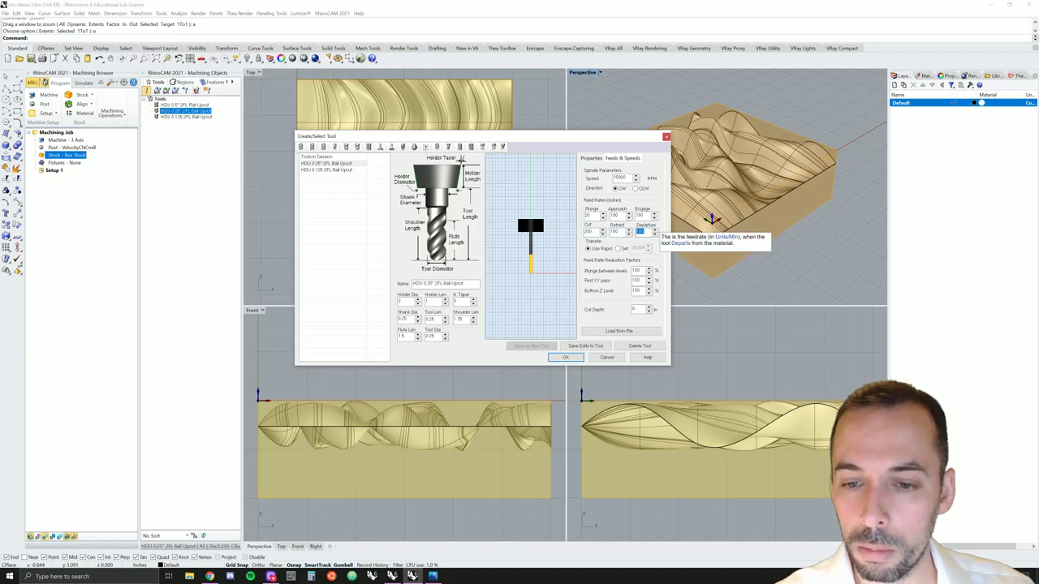
Accept the tool edits, then cancel saving the tool library to a file
click(569, 359)
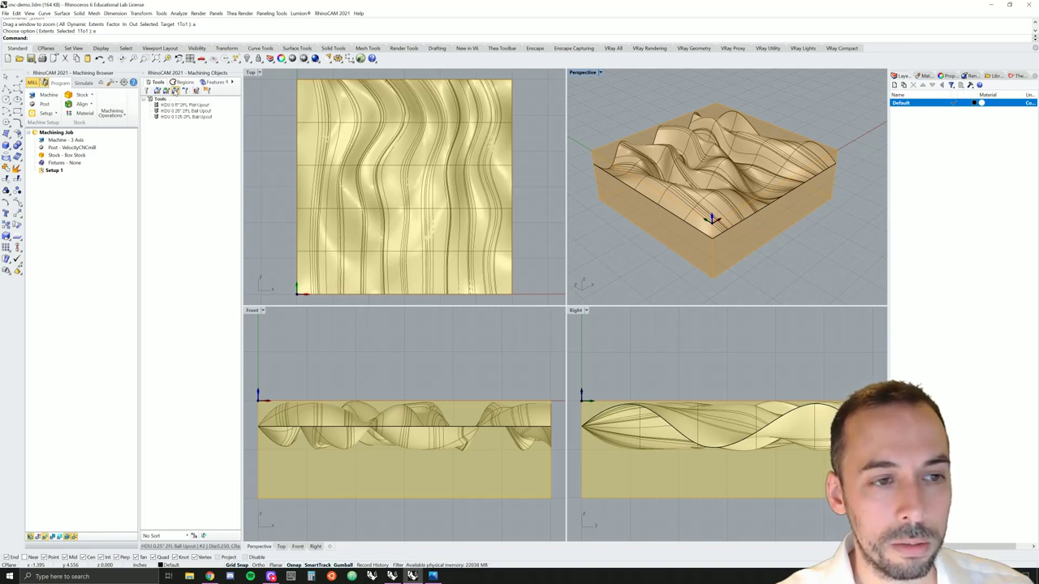
click(174, 92)
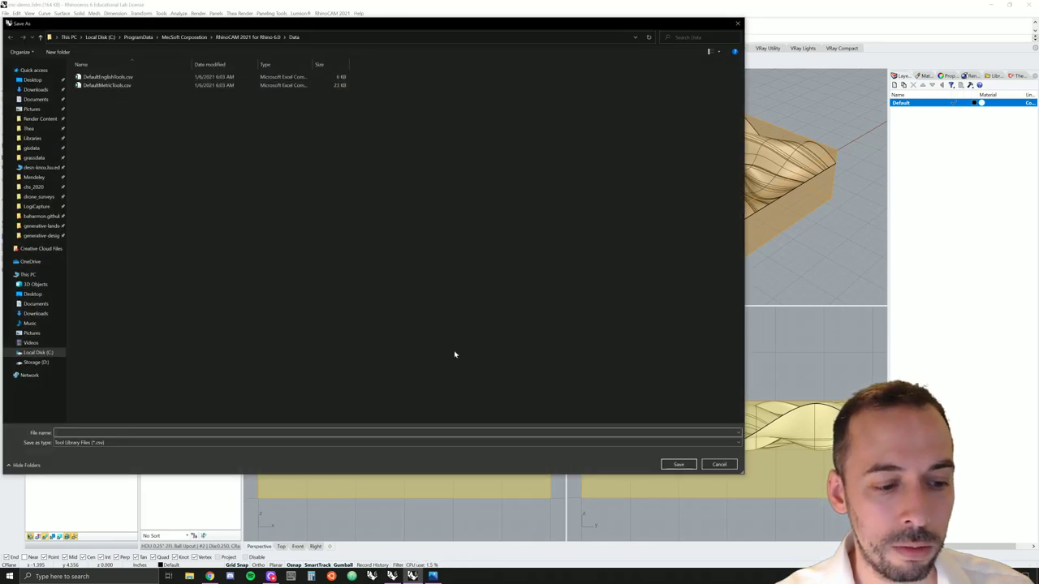
click(719, 464)
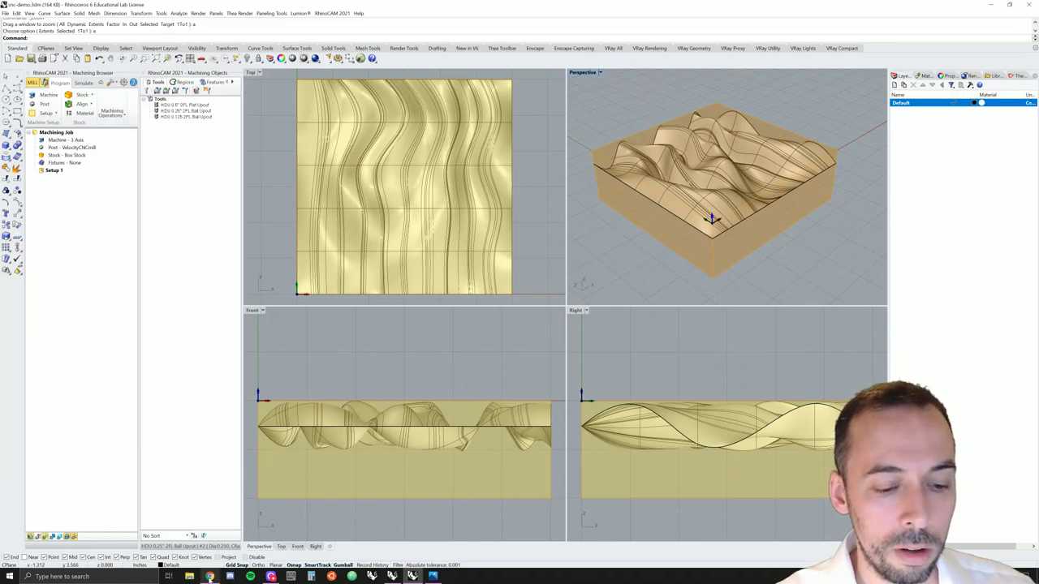
click(209, 576)
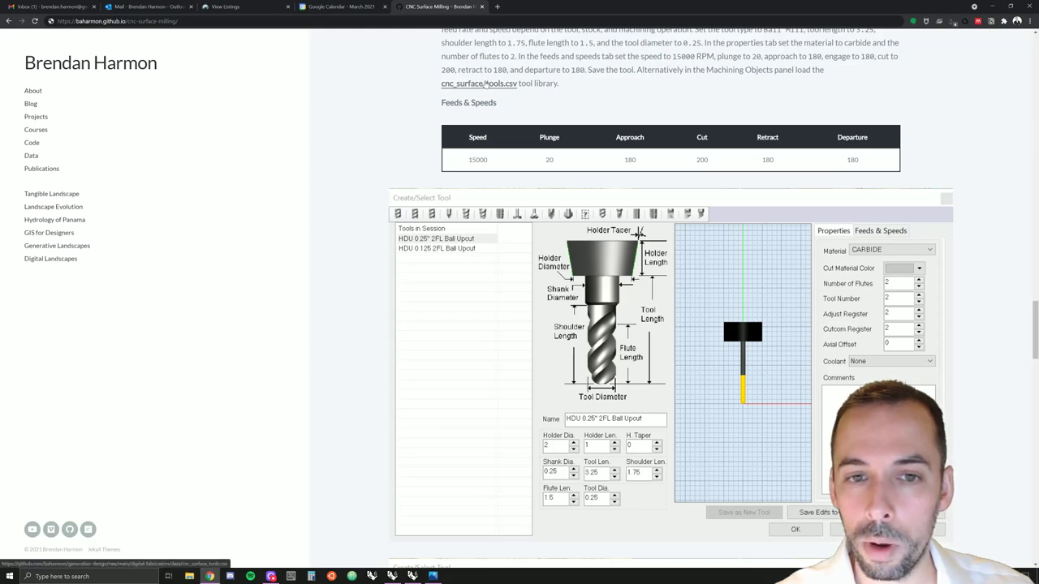
click(992, 6)
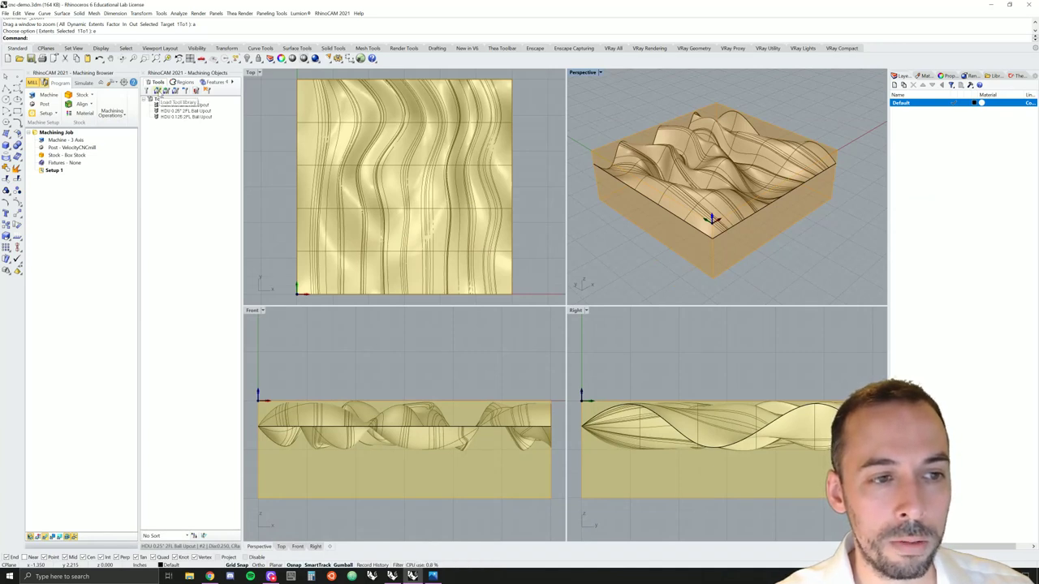
Load the cnc_surface_tools.csv tool library from the data folder
click(159, 92)
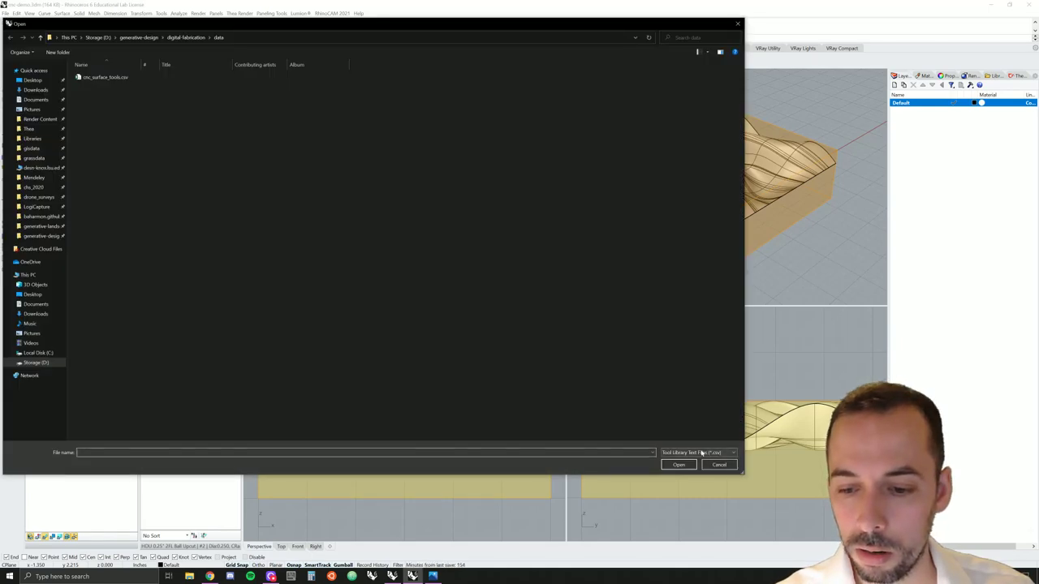
click(717, 453)
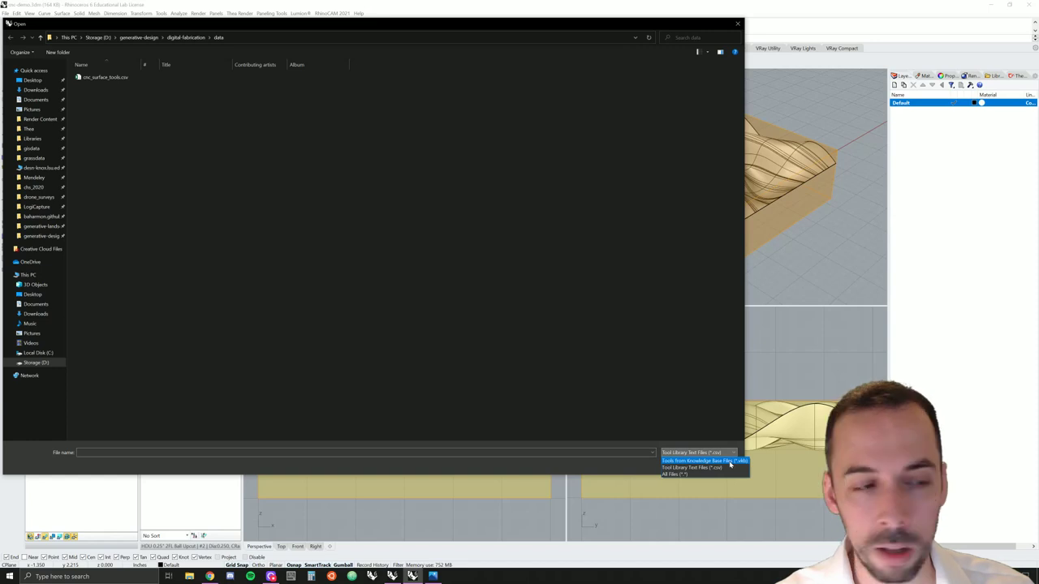
click(122, 82)
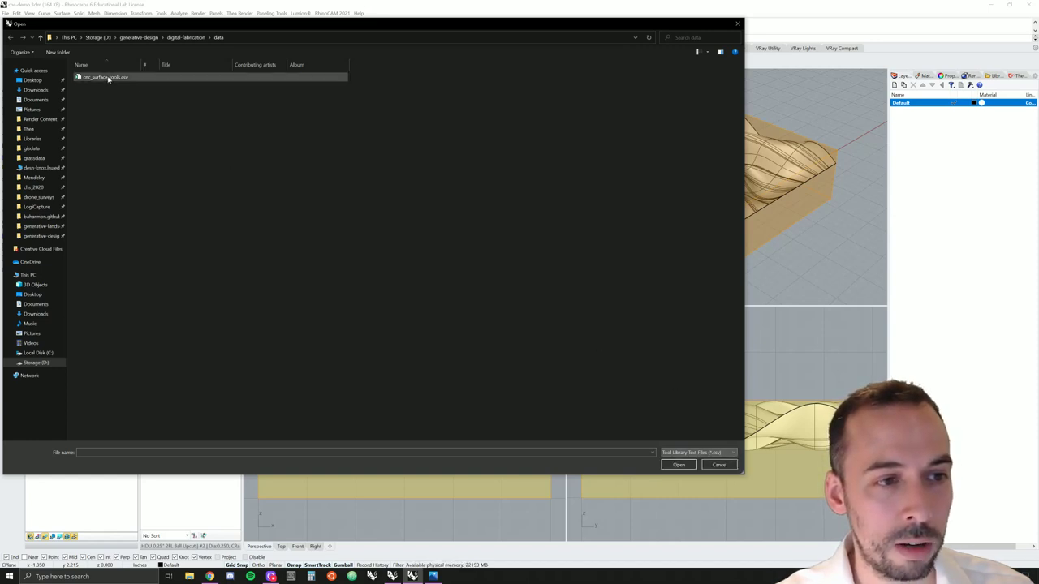
click(97, 78)
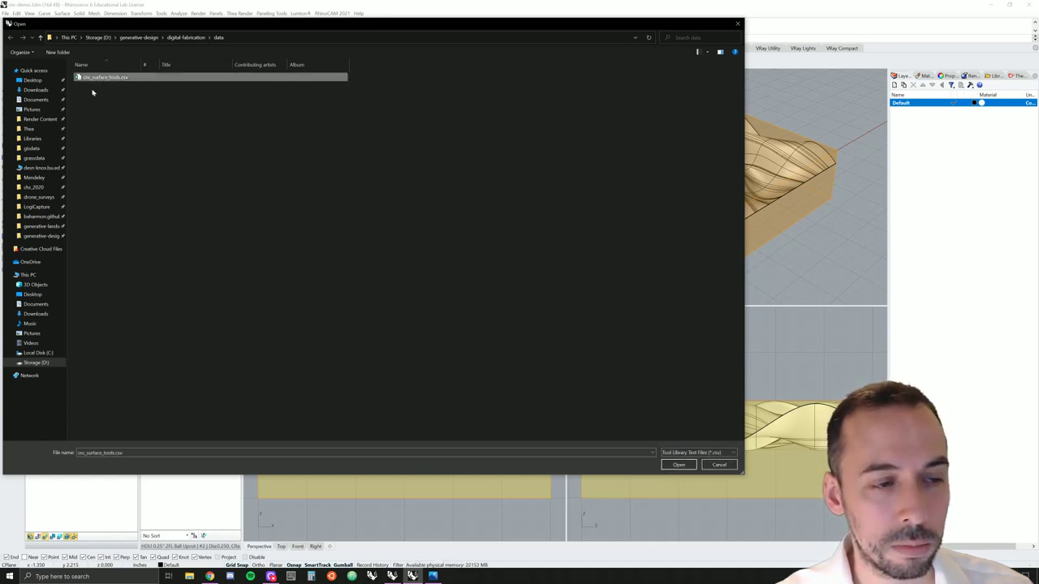
click(678, 464)
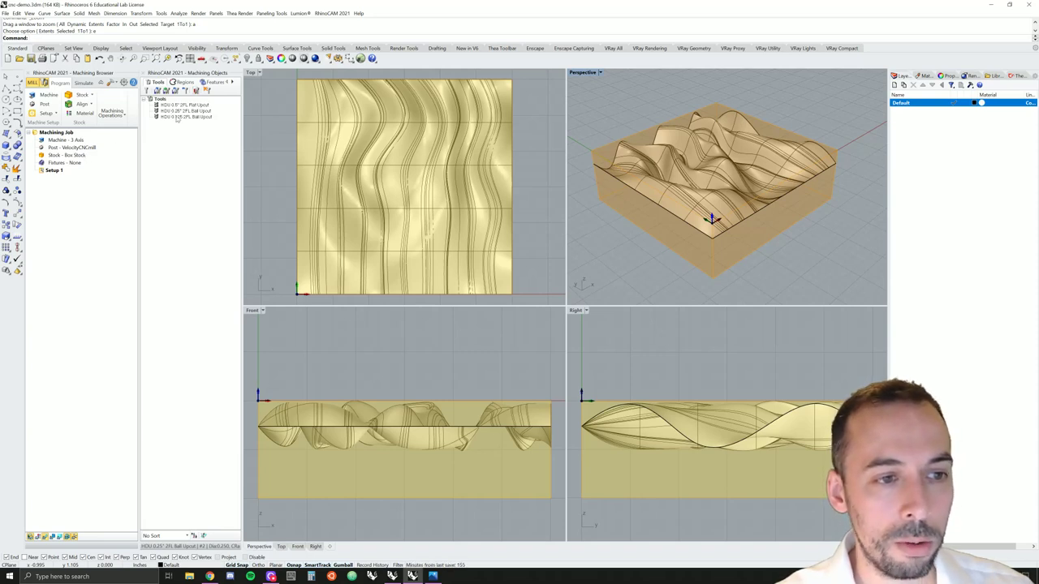
Create a Parallel Finishing operation from the 3 Axis Adv machining operations
click(122, 118)
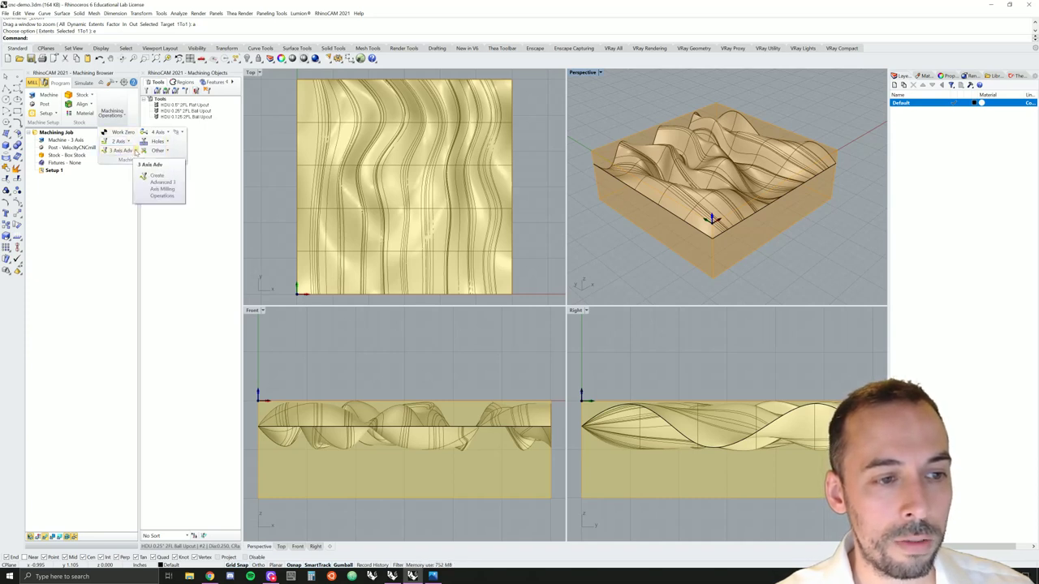
click(136, 151)
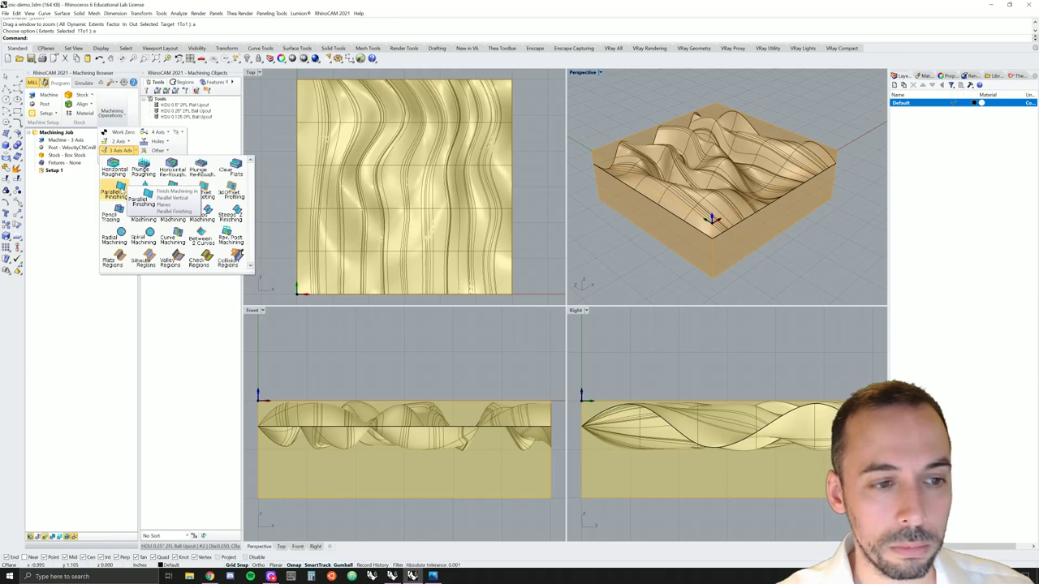
click(121, 190)
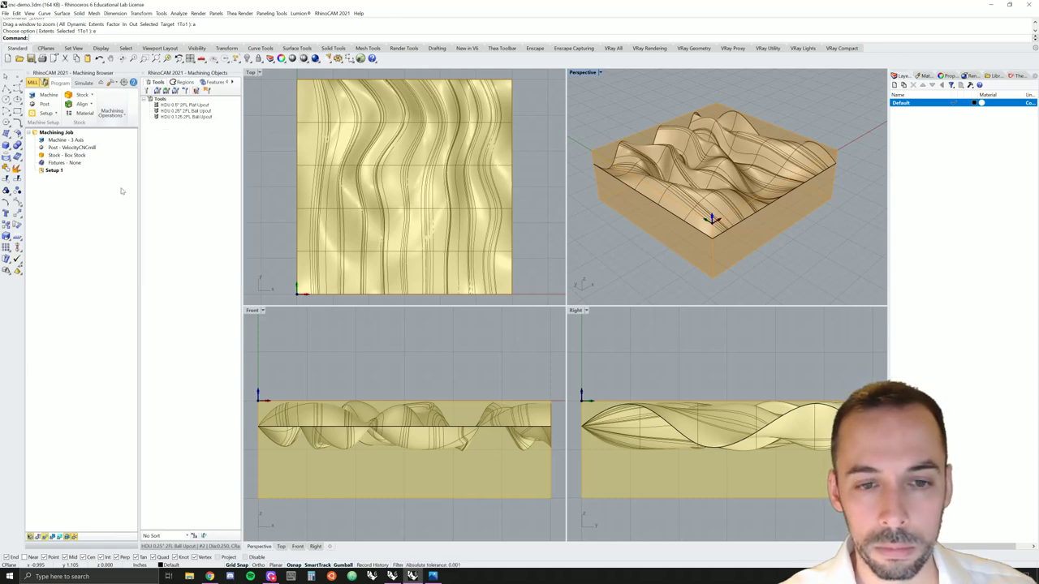
Assign the HDU 0.25 ball upcut and load its feeds (15000 RPM, plunge 20, cut 200)
drag(140, 90, 399, 88)
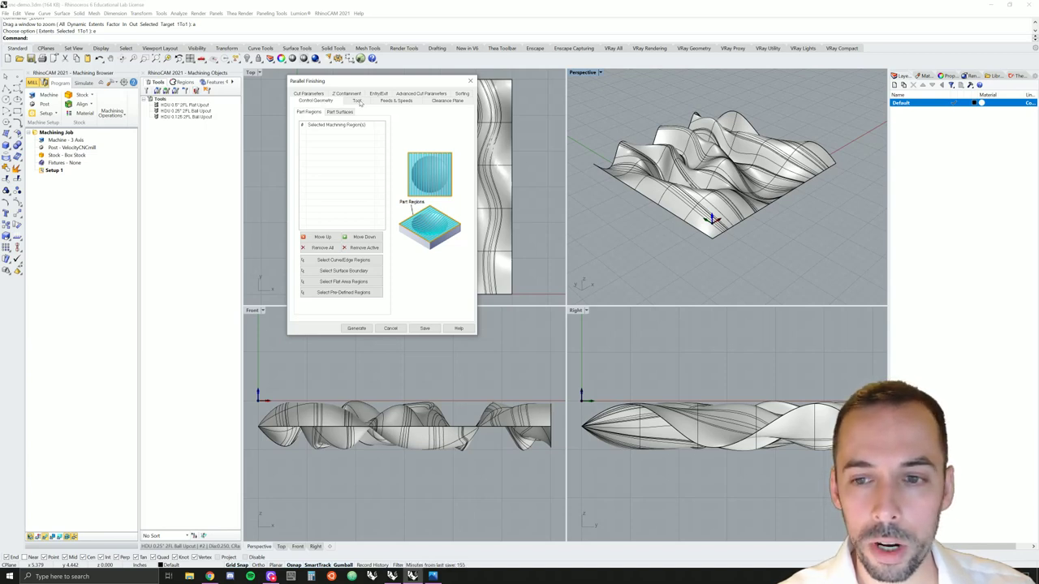
click(358, 100)
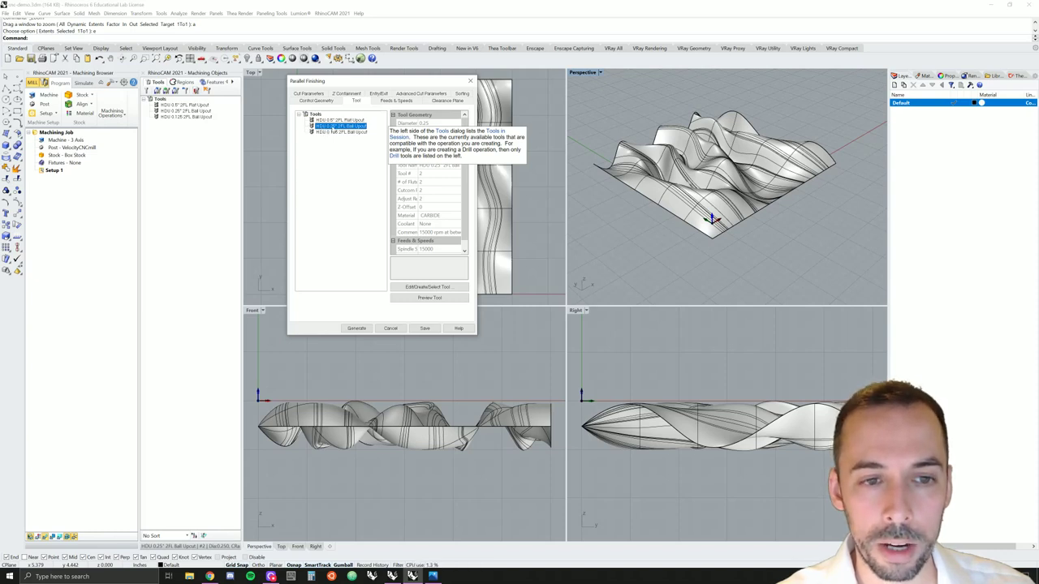
click(393, 102)
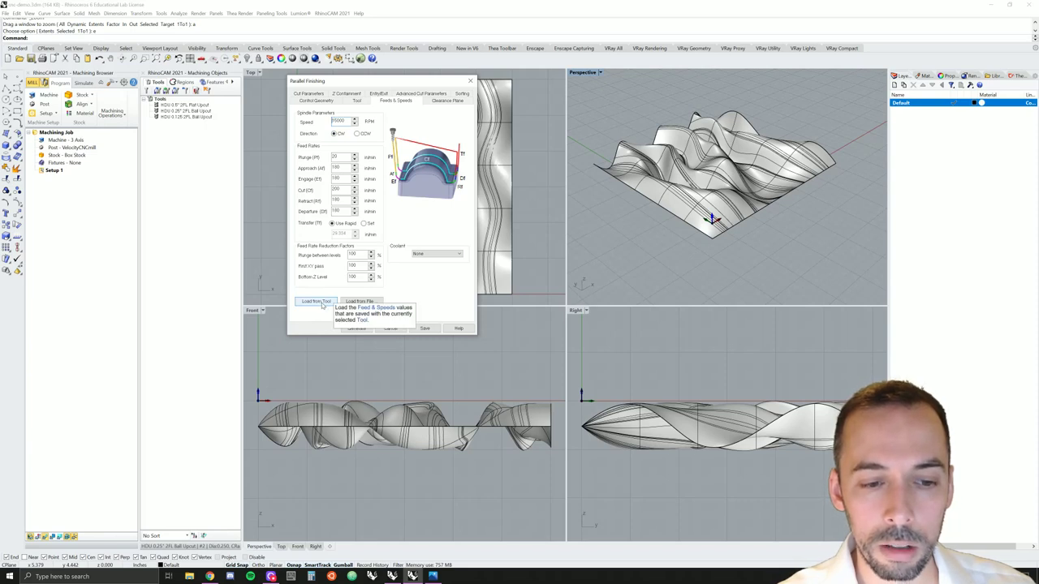
click(322, 303)
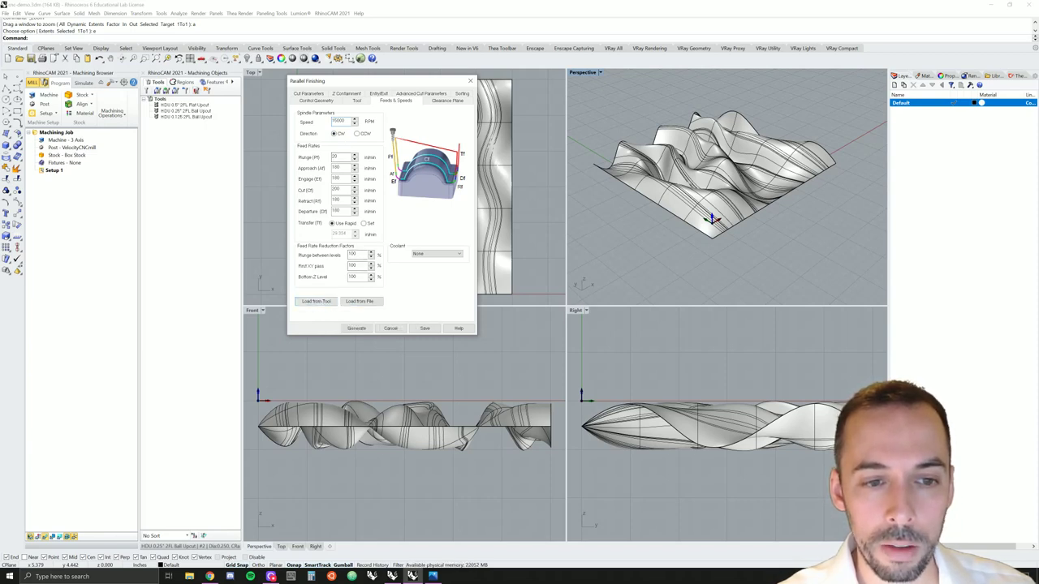
click(356, 101)
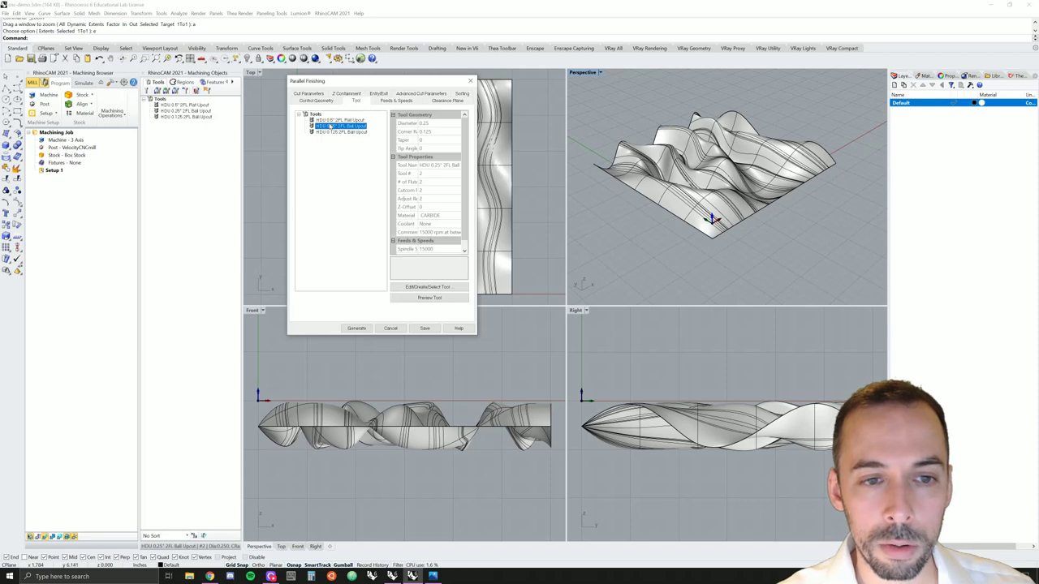
click(389, 101)
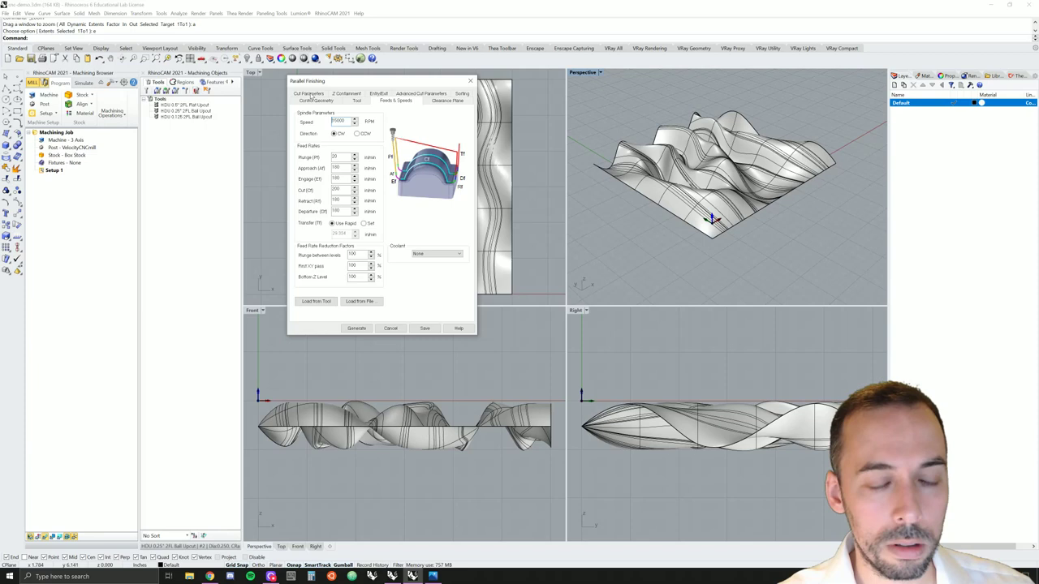
Set the stepover as a percentage of tool diameter, then generate the finishing toolpath
click(310, 94)
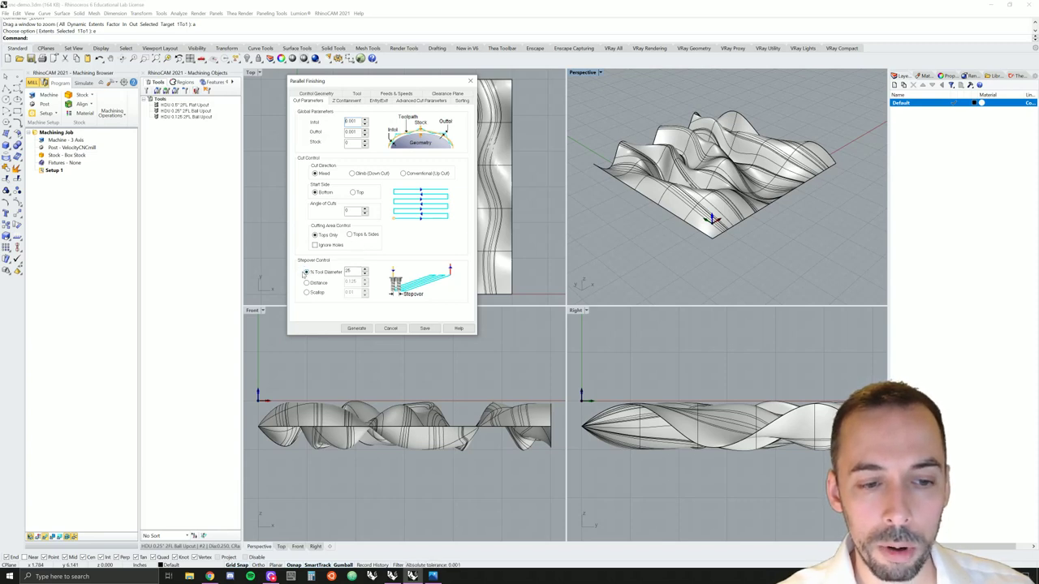
mouse_move(314, 276)
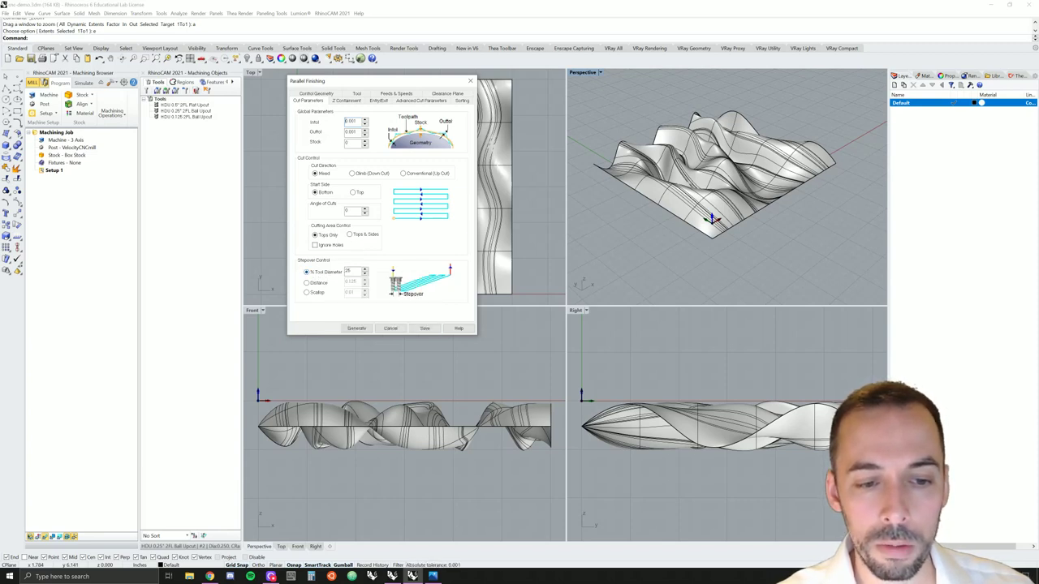
click(312, 275)
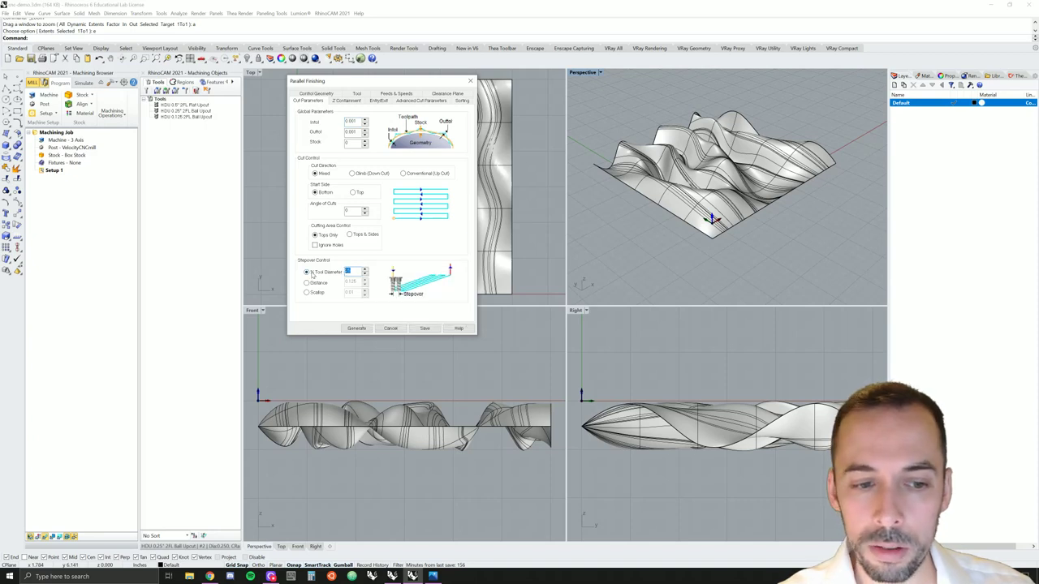
click(357, 329)
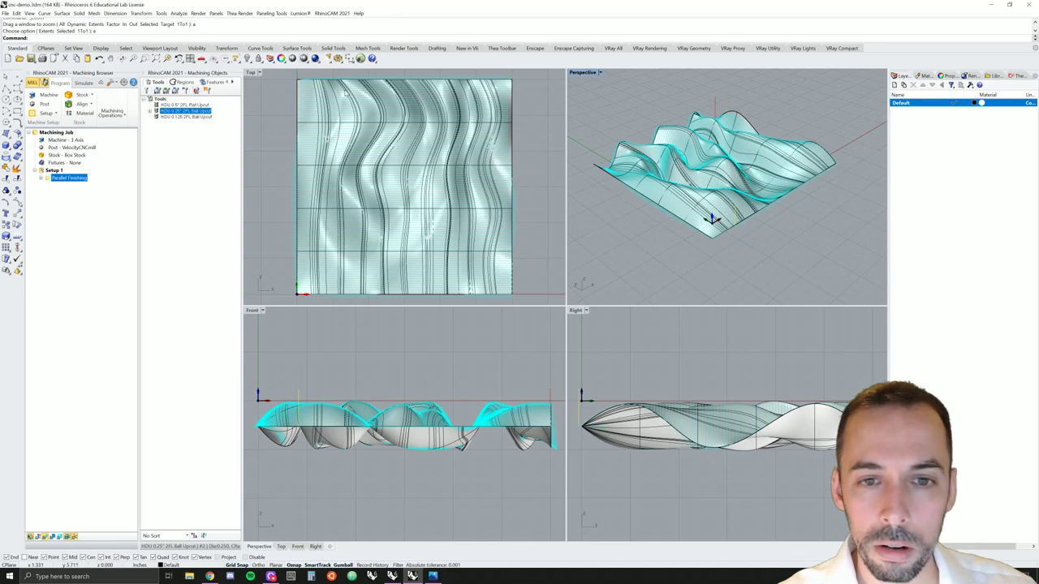
Maximize and orbit the Perspective view, then expand Parallel Finishing in the Machining Browser
right_drag(711, 219, 698, 229)
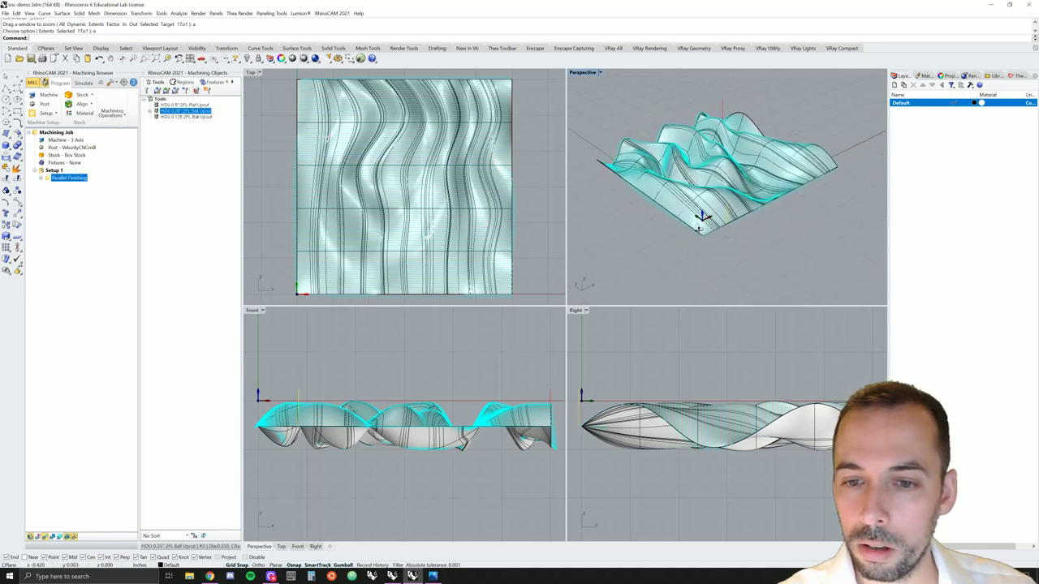
scroll(686, 223, up, 3)
scroll(684, 220, down, 1)
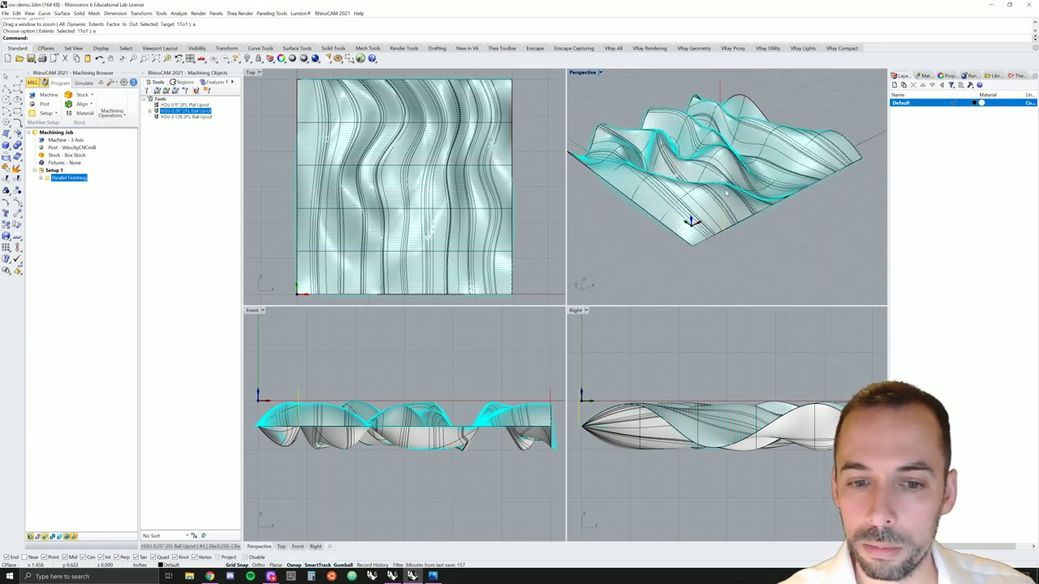
double_click(584, 72)
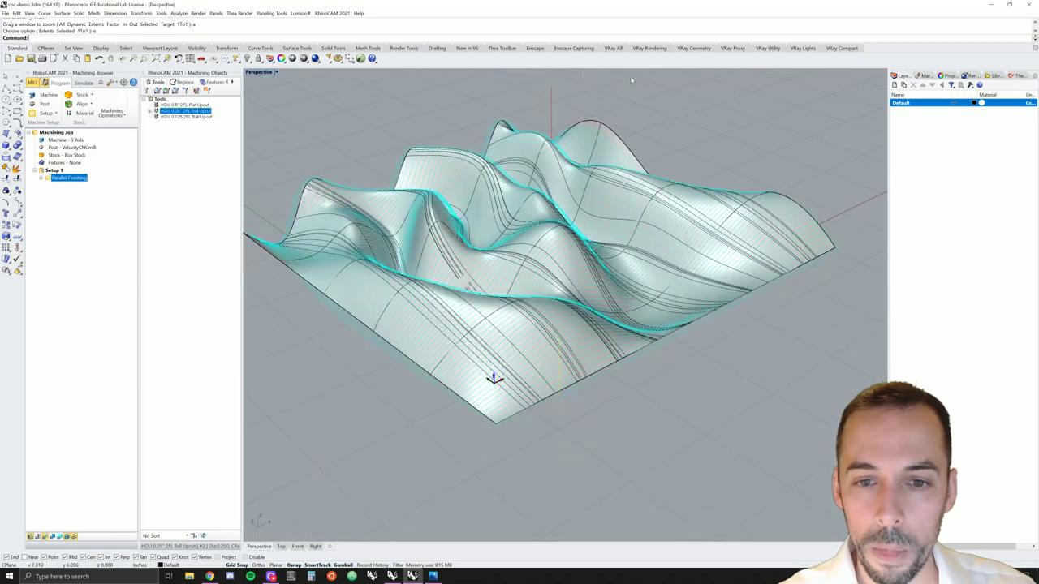
mouse_move(631, 79)
right_down()
mouse_move(540, 211)
mouse_move(557, 216)
mouse_move(551, 243)
mouse_move(554, 223)
right_up()
scroll(557, 222, down, 3)
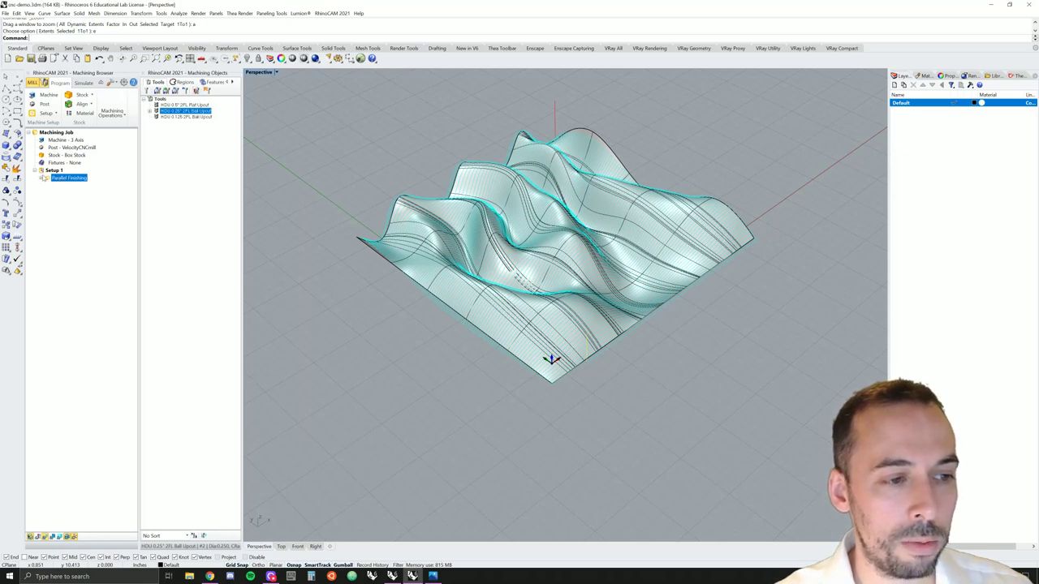
click(44, 178)
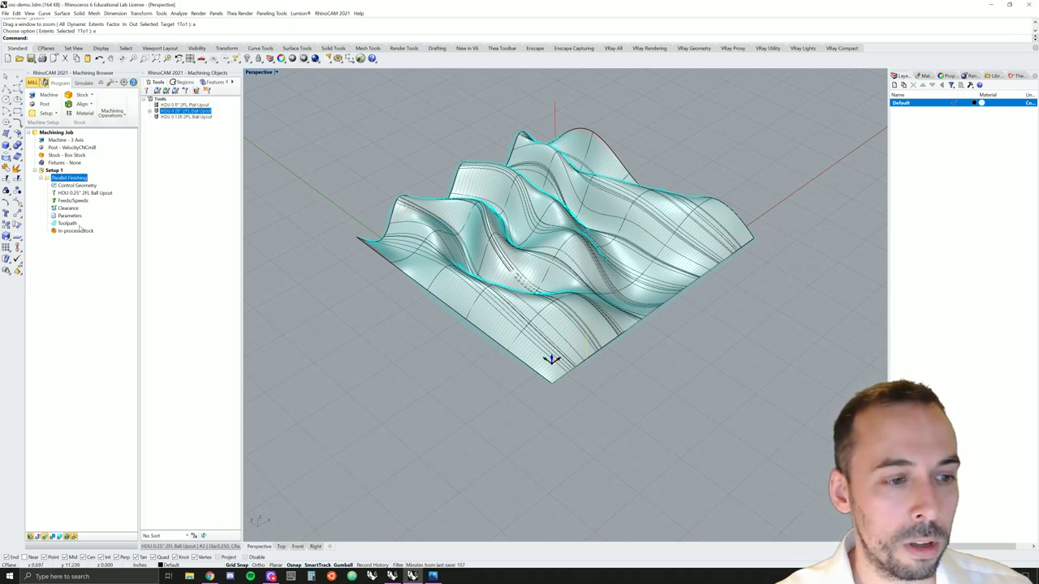
Simulate the Parallel Finishing toolpath and play the cutting simulation on the stock block
right_click(70, 179)
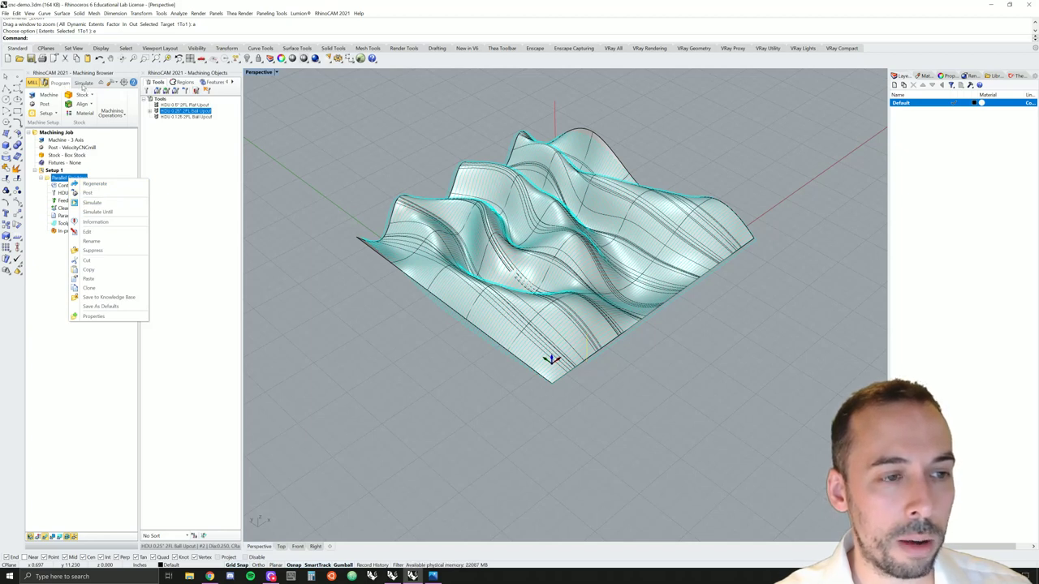
click(84, 83)
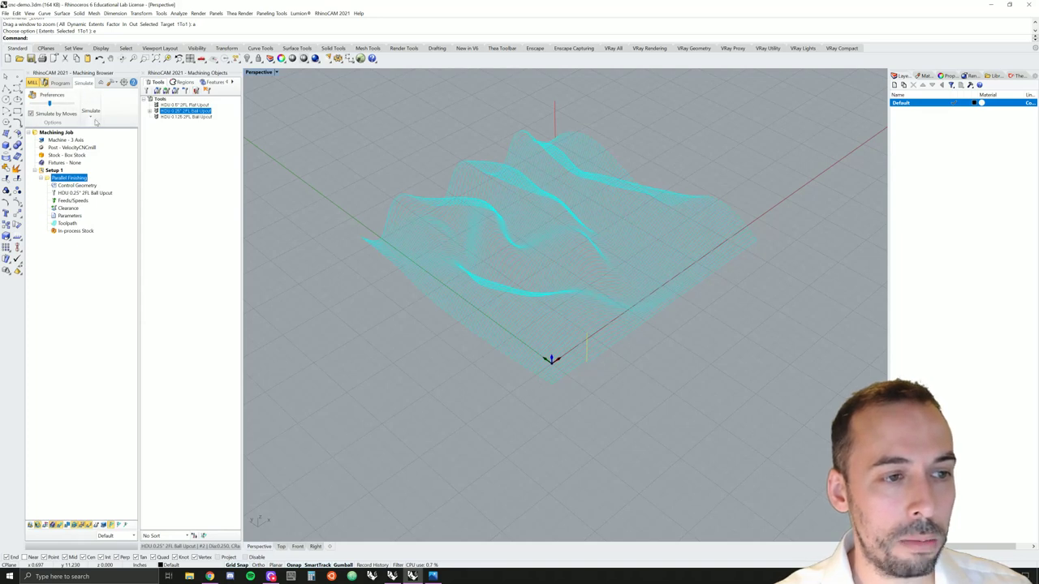
click(91, 116)
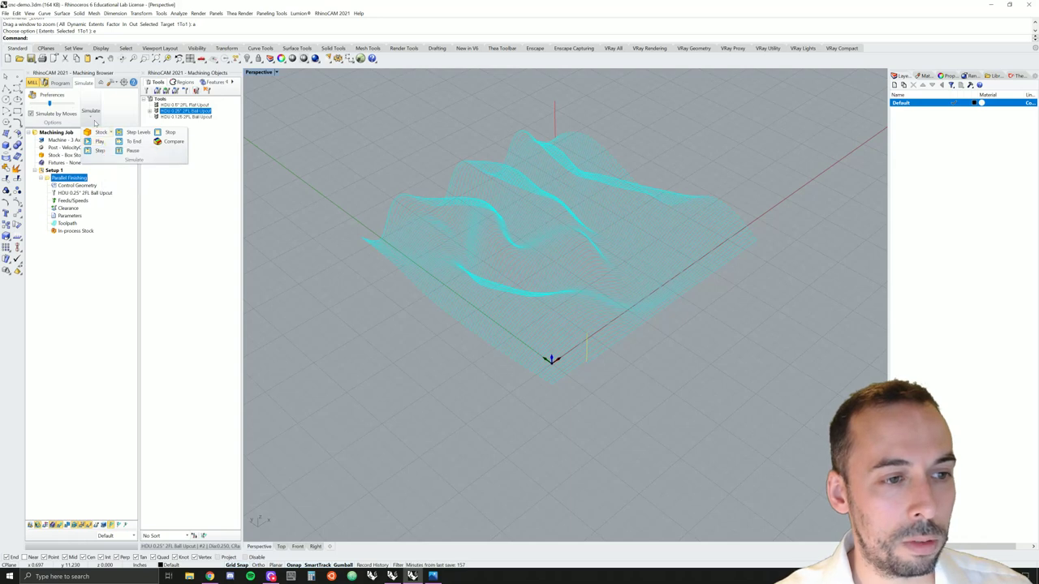
click(99, 141)
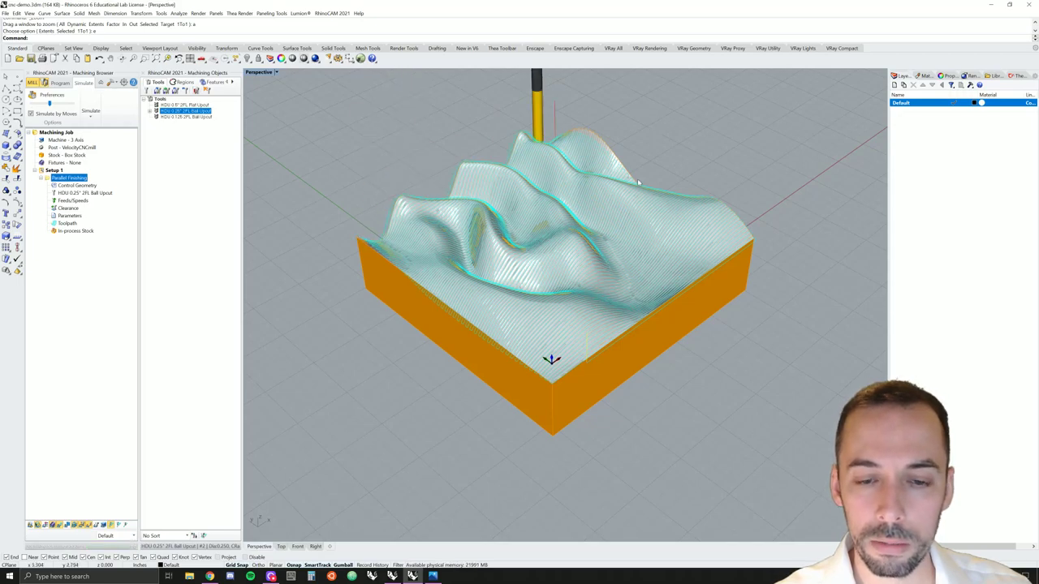
Inspect the carved wavy stock, then return to the Program view to clear the simulation
right_drag(637, 178, 608, 230)
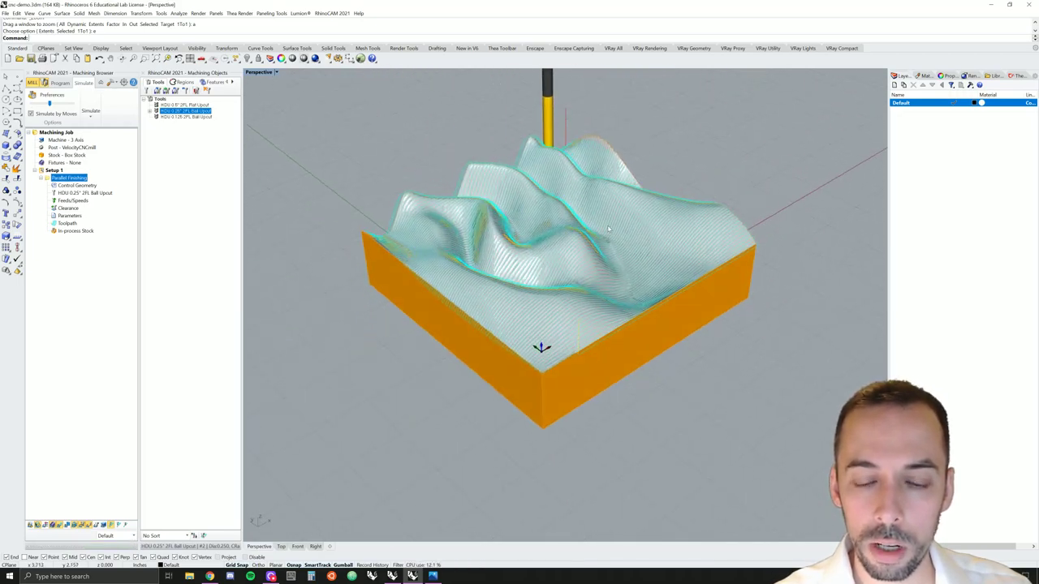
scroll(608, 229, up, 10)
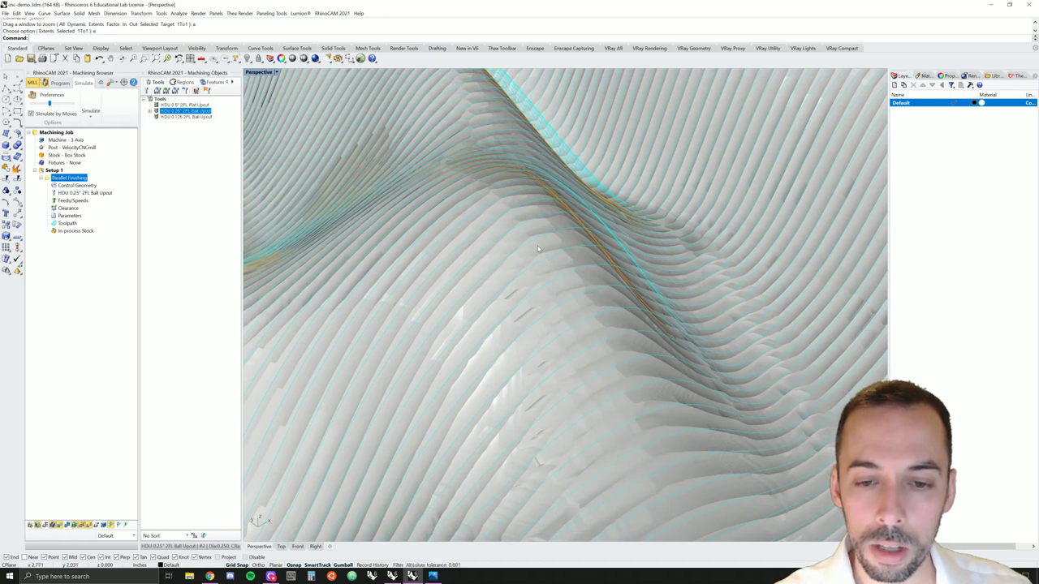
scroll(538, 248, down, 10)
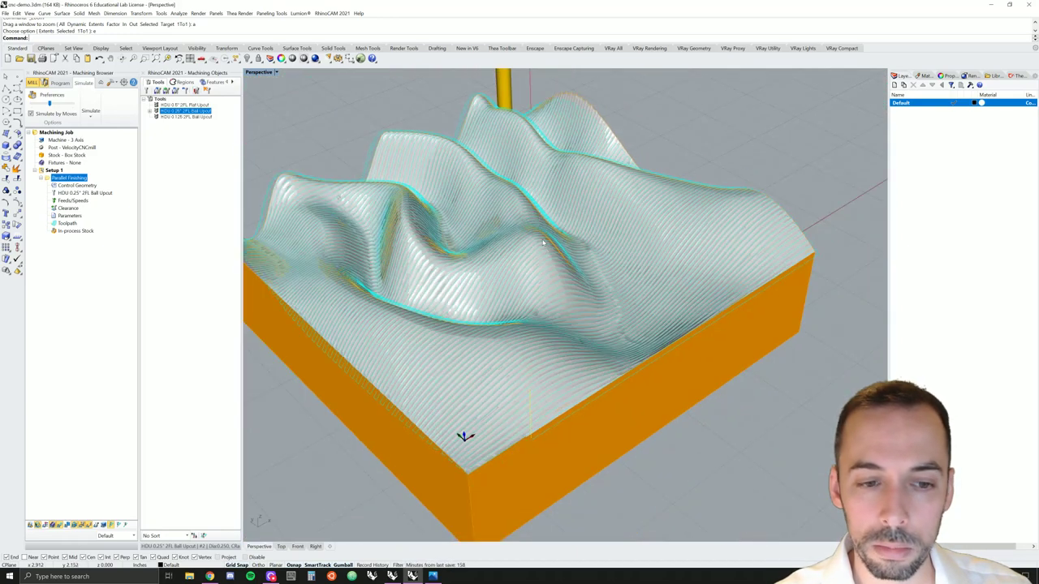
scroll(543, 259, down, 5)
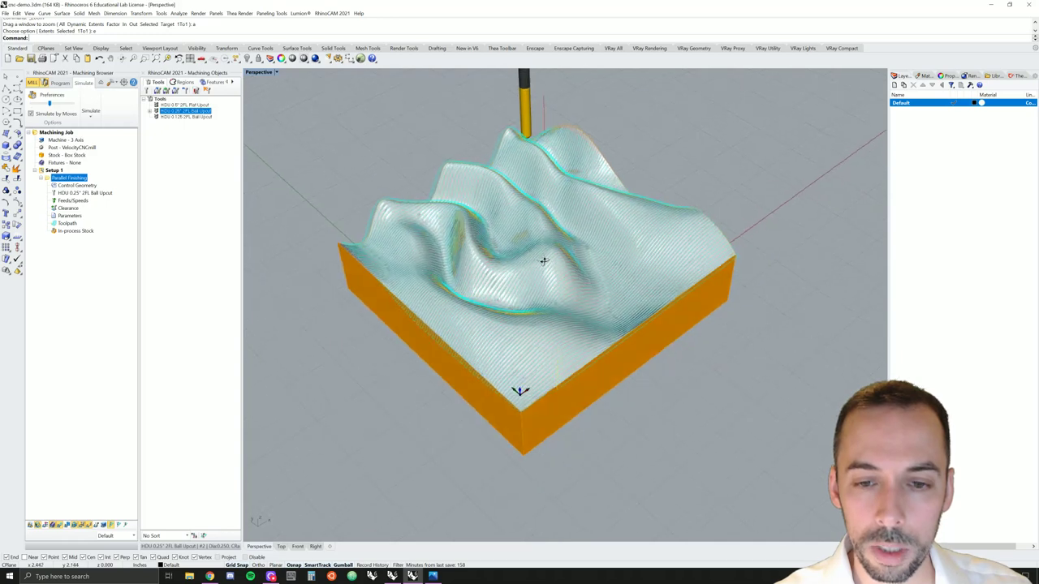
scroll(538, 240, up, 3)
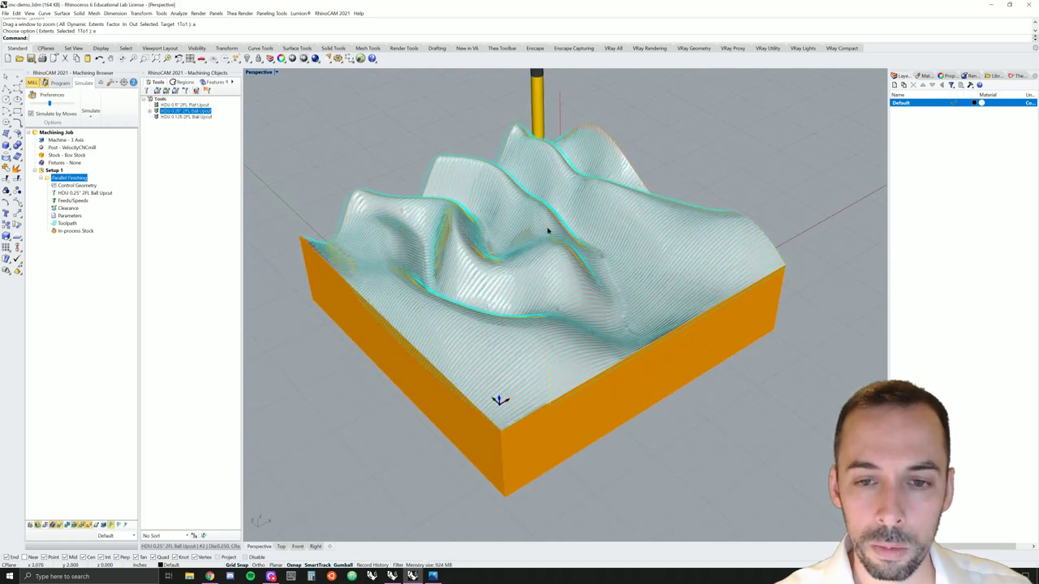
scroll(552, 236, up, 2)
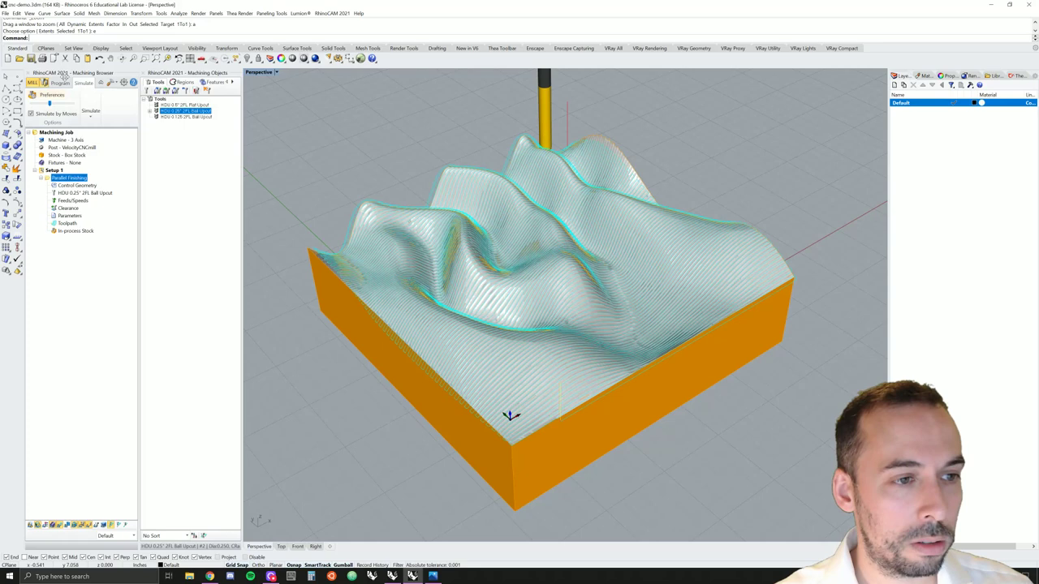
click(60, 83)
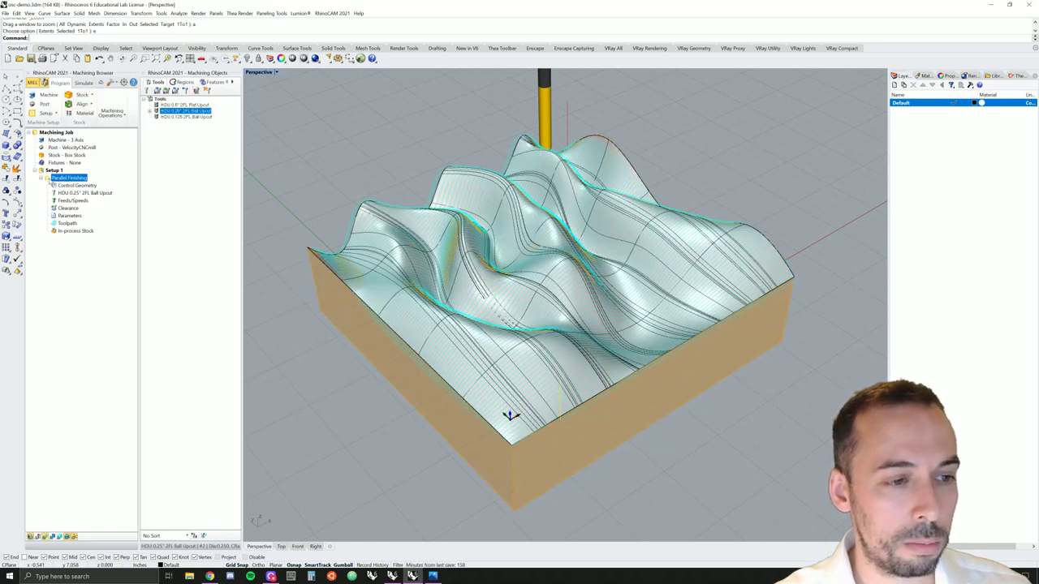
Post the Parallel Finishing toolpath as G-code to cnc-demo.nc on the Desktop
right_click(59, 181)
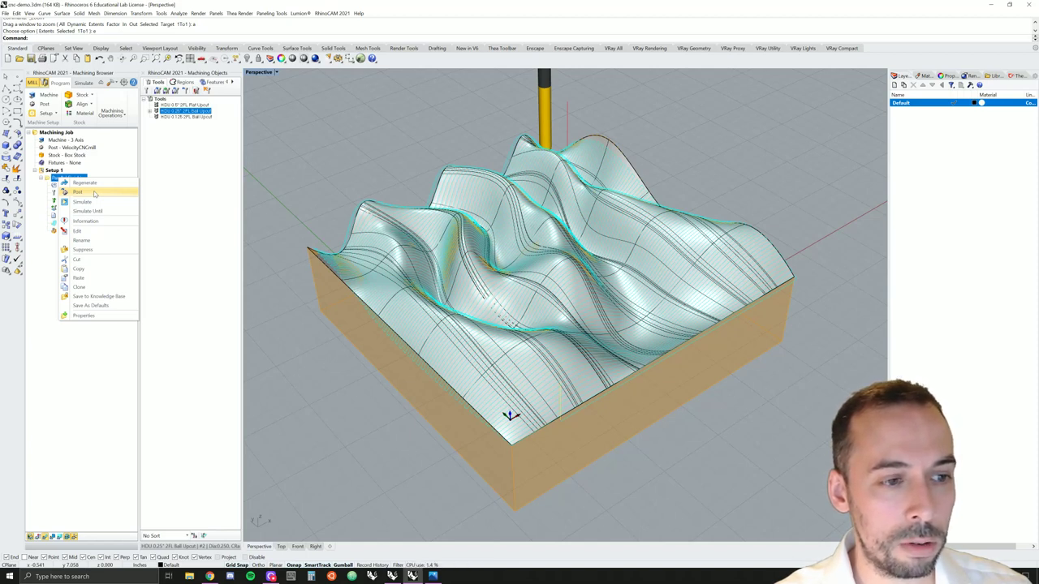
click(95, 194)
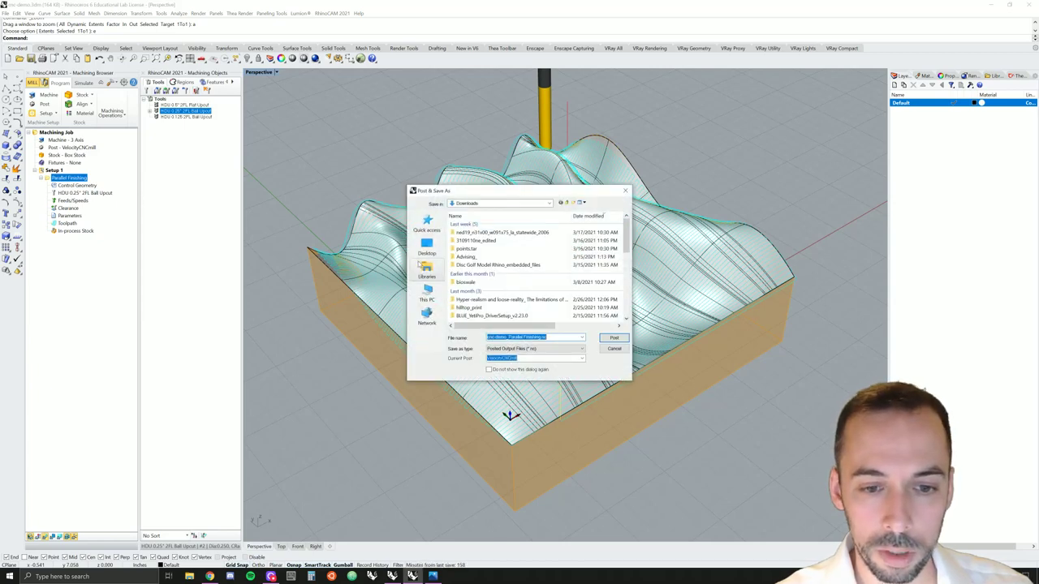
click(427, 247)
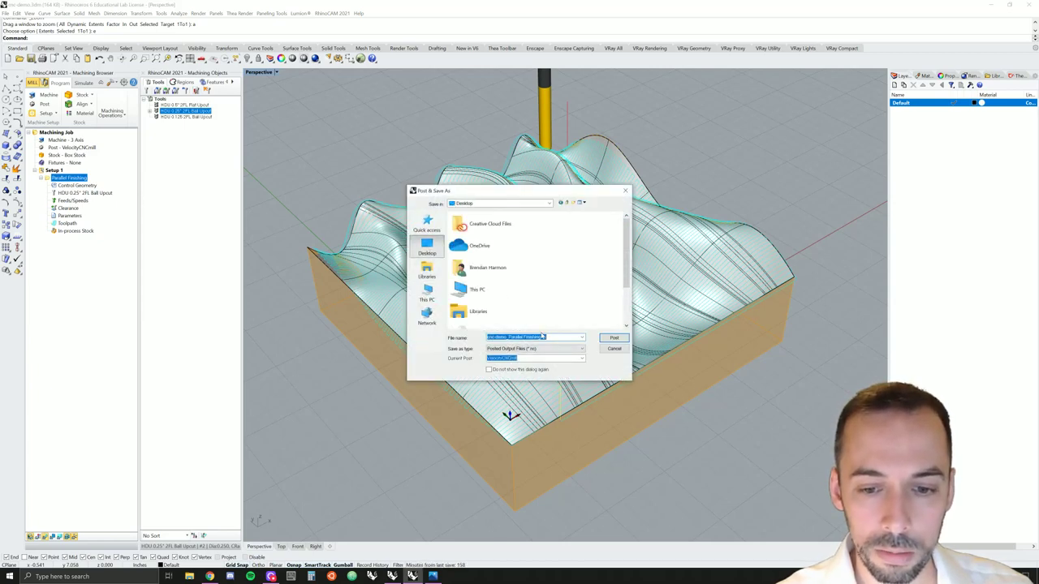
click(544, 336)
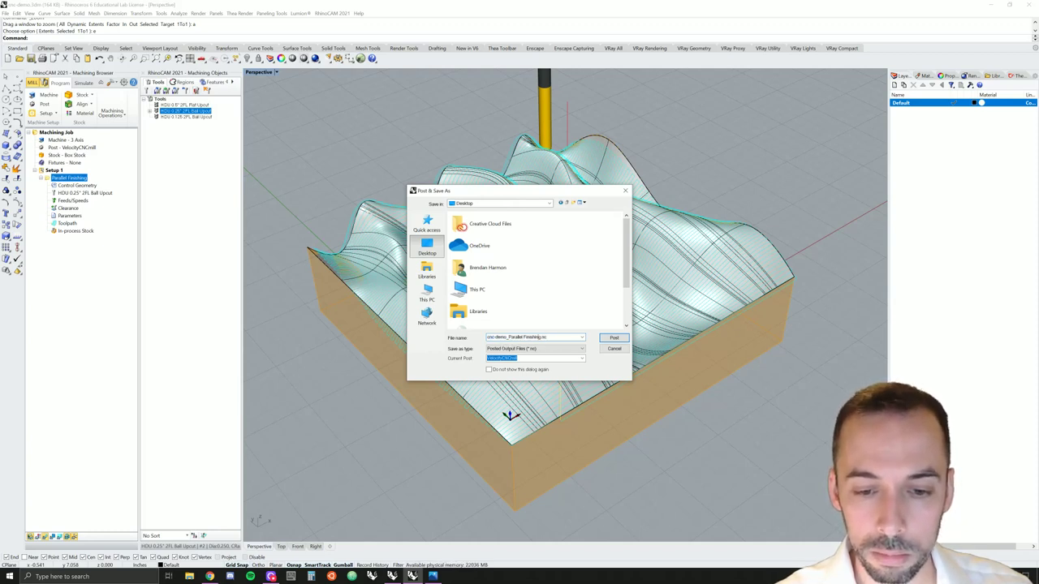
drag(507, 338, 538, 338)
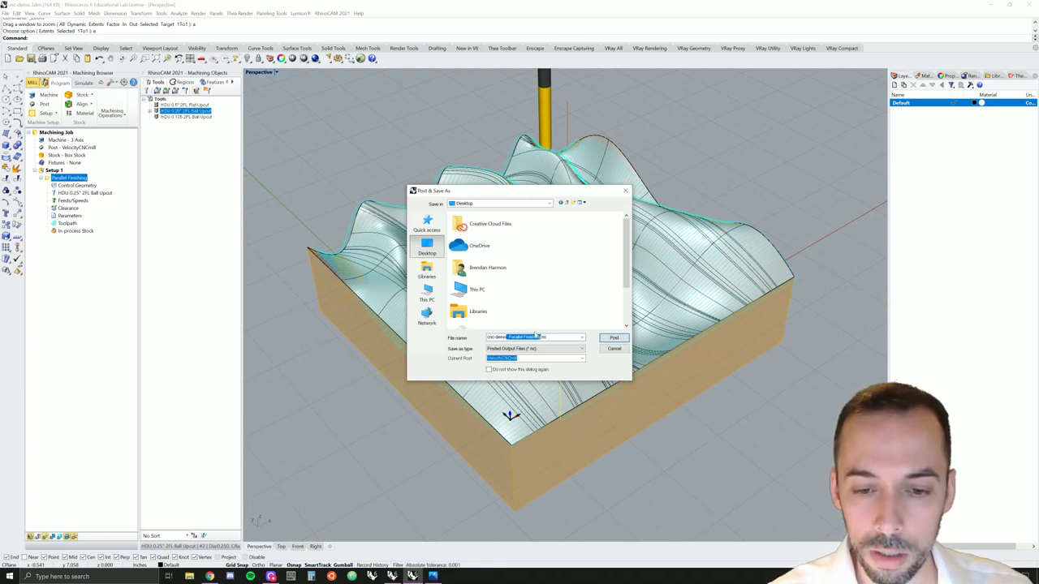
key(BackSpace)
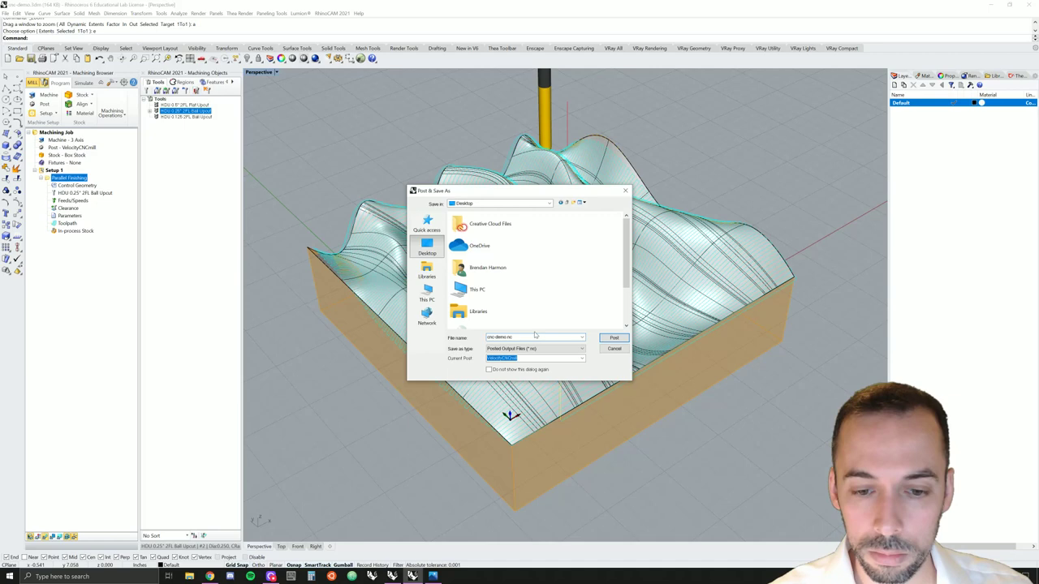
key(Return)
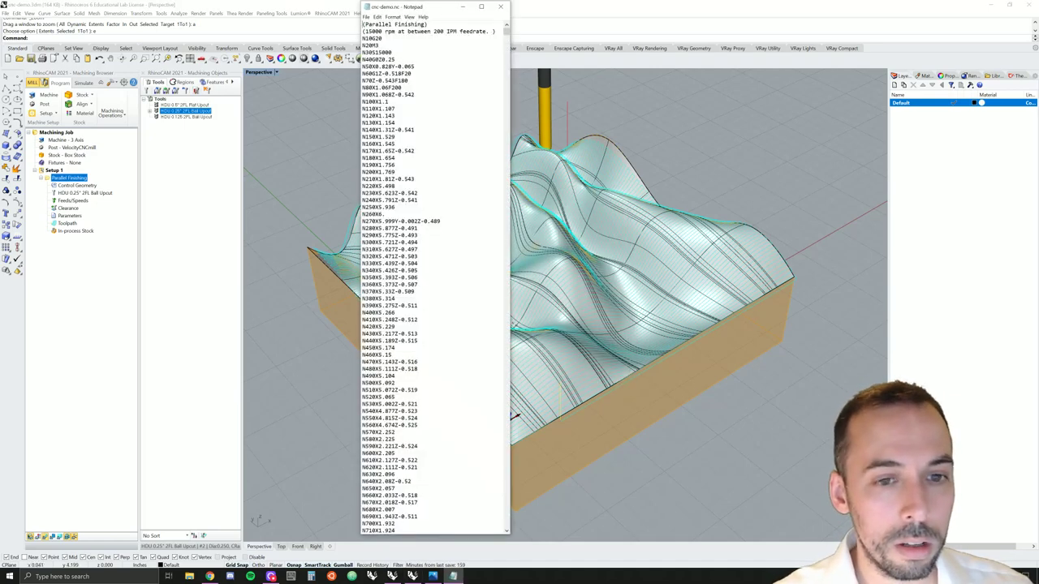
Close the cnc-demo.nc Notepad window and bring up the CNC milling photo in Photos
drag(395, 8, 283, 11)
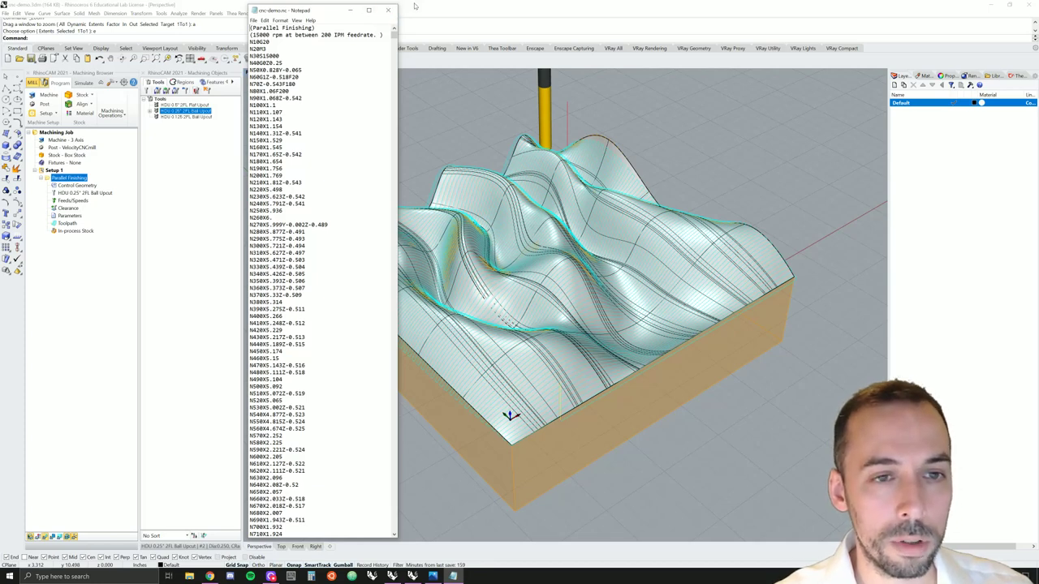
click(388, 10)
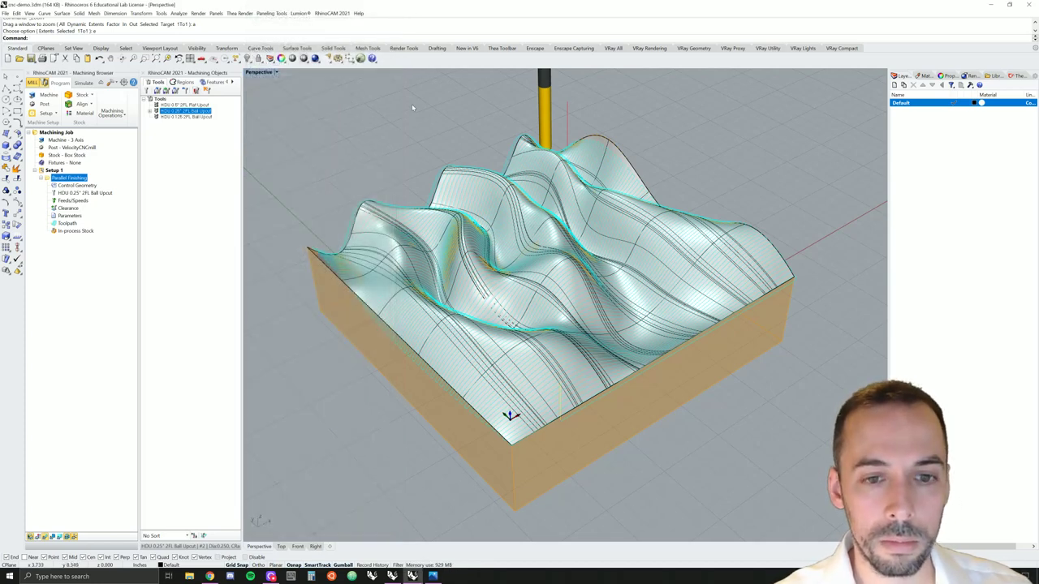
click(432, 576)
key(Left)
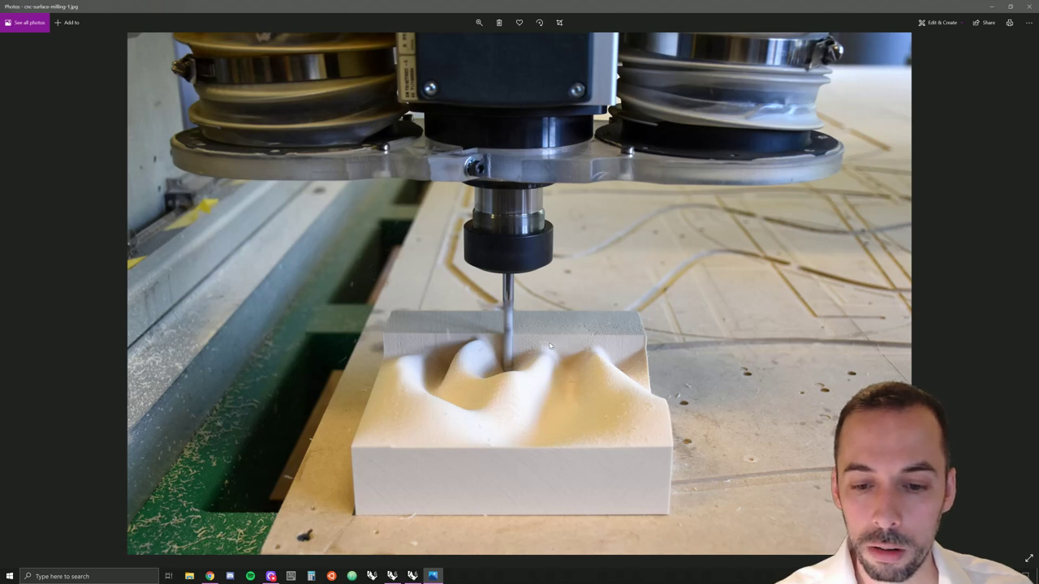
key(Right)
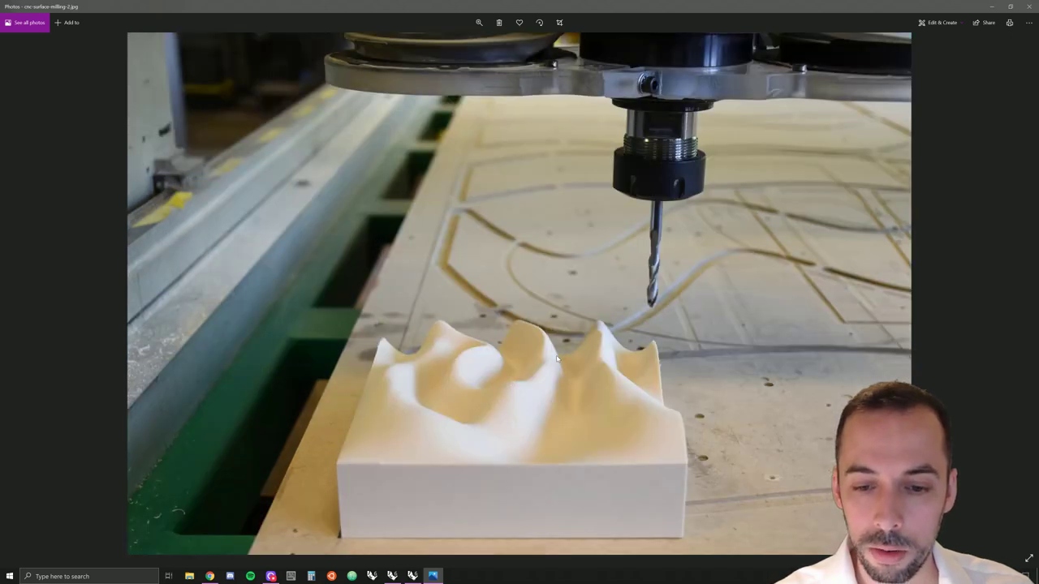